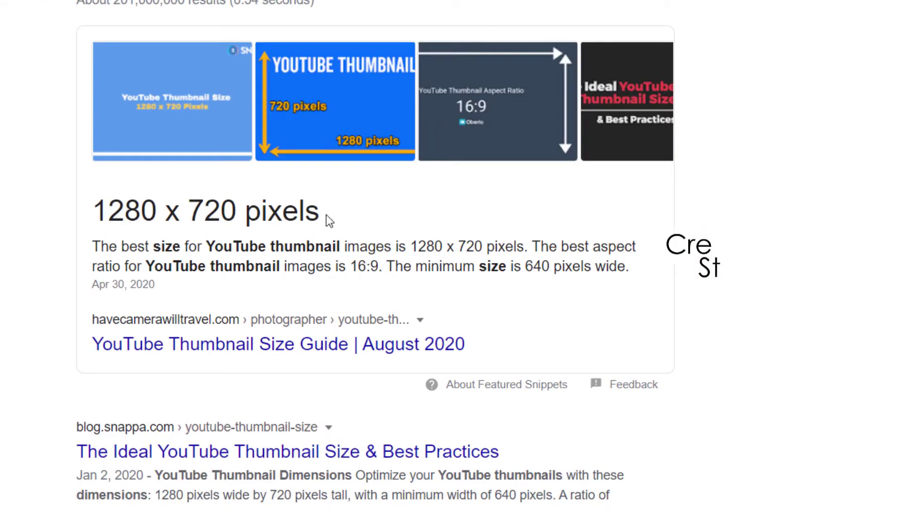
- Check the recommended YouTube thumbnail dimensions in the search results, and minimise the browser
drag(326, 218, 102, 222)
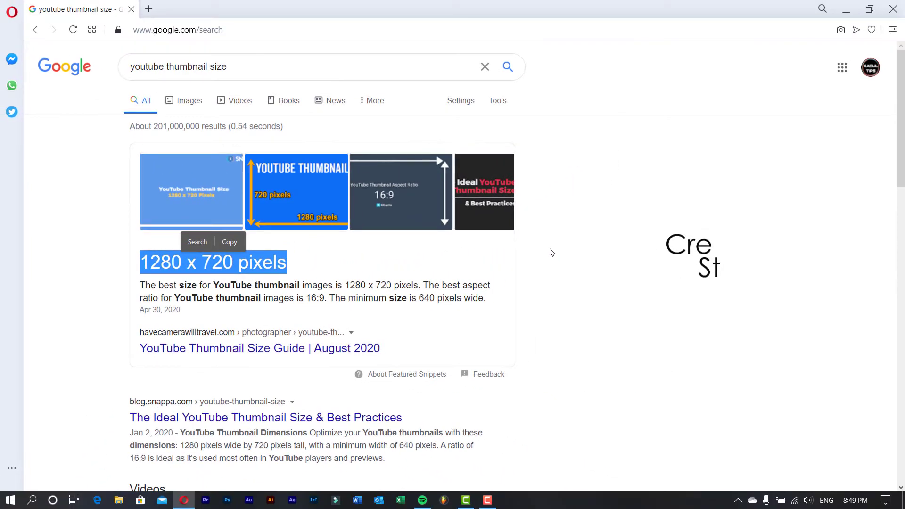
click(552, 253)
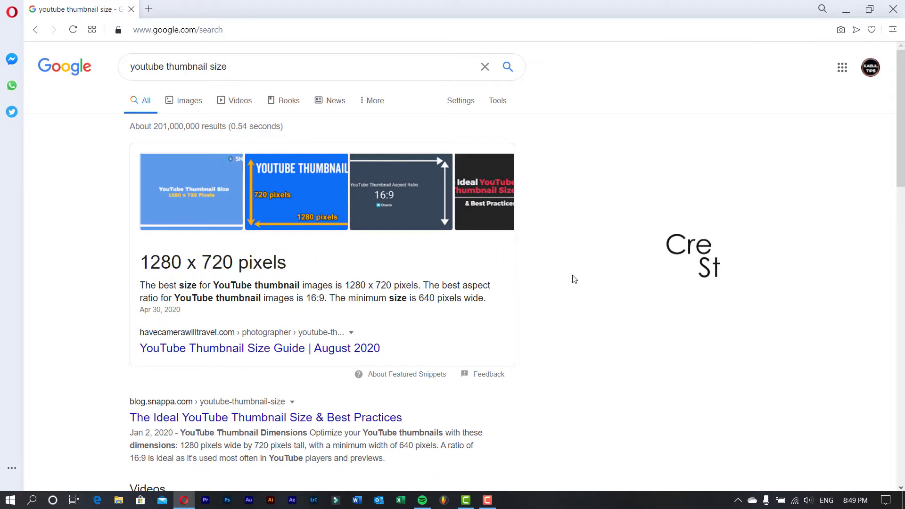
click(848, 9)
right_click(252, 107)
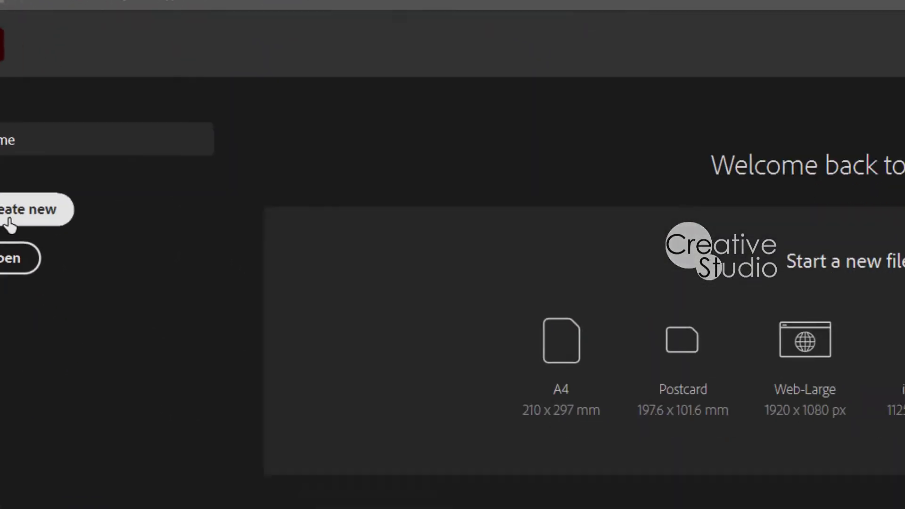
- Create a new Illustrator document from the Art & Illustration presets, 1280 pt wide and 720 pt high
click(83, 314)
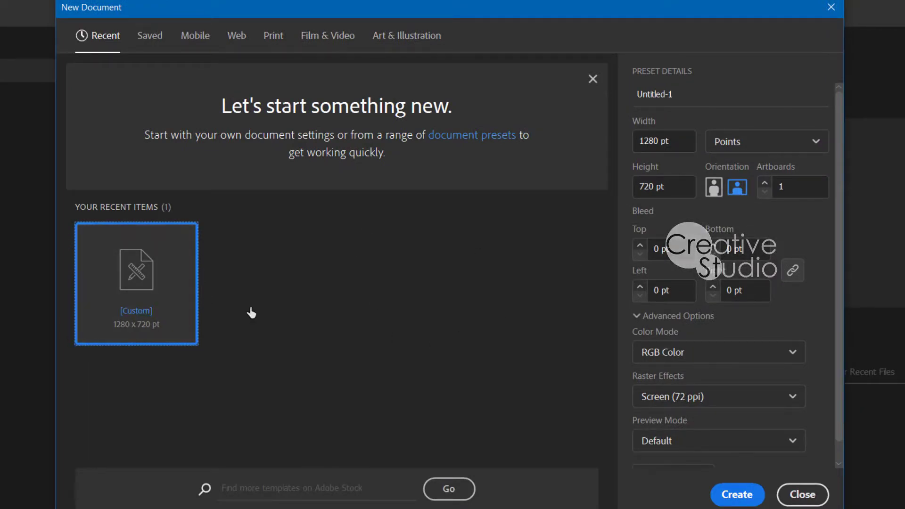
double_click(660, 139)
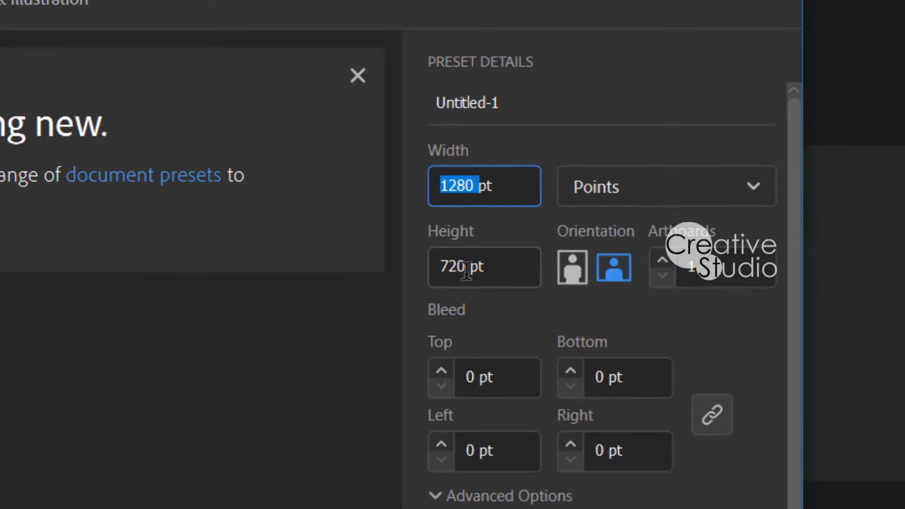
drag(467, 271, 441, 271)
click(327, 40)
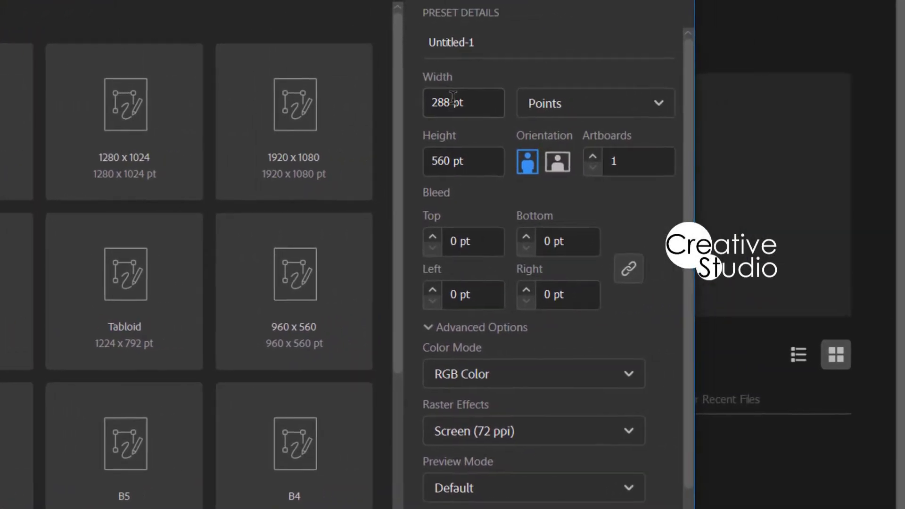
double_click(458, 94)
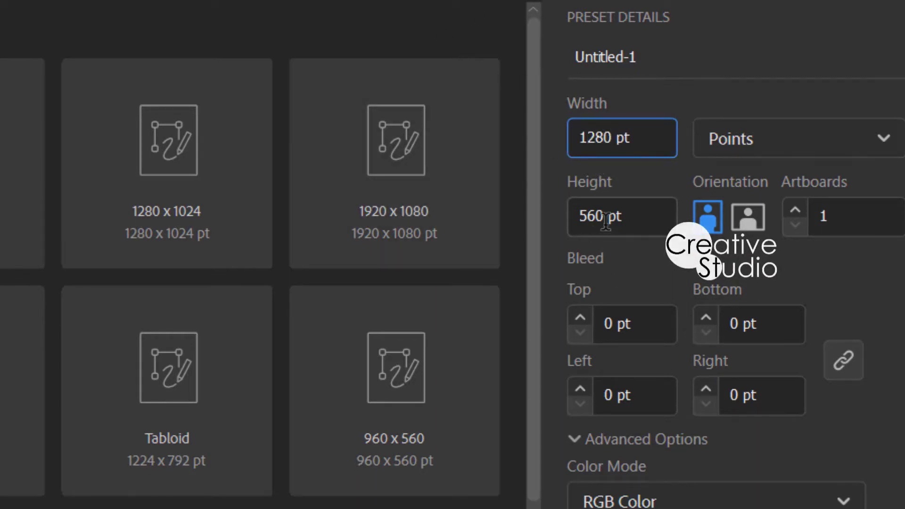
drag(605, 217, 573, 218)
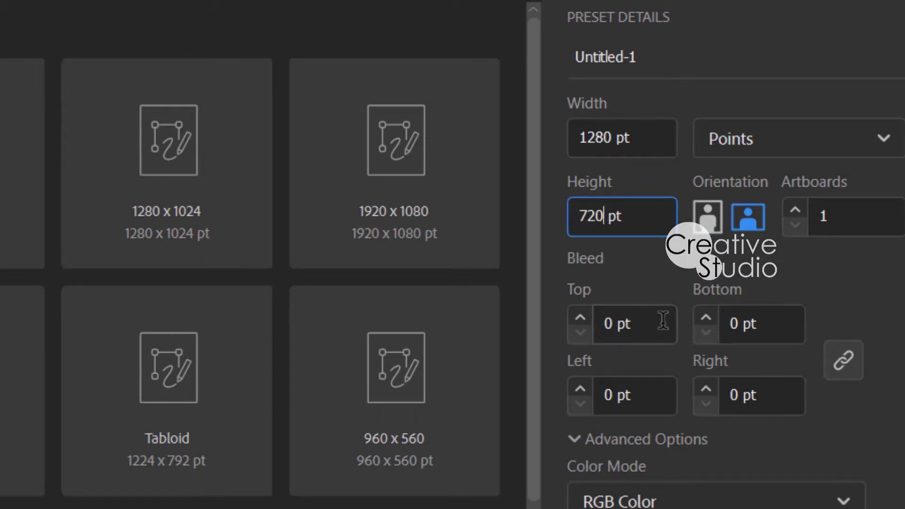
text(720)
click(659, 404)
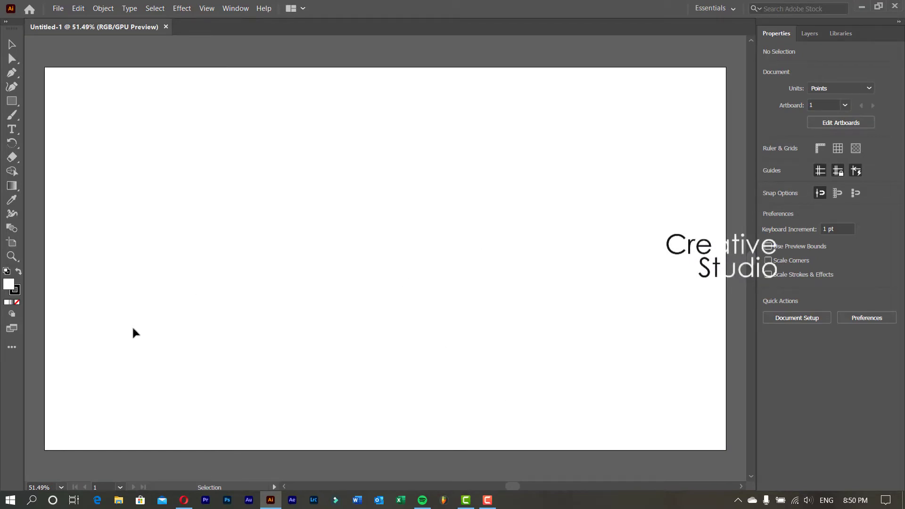
- Switch to the Opera browser and search Google Images for "nature hd"
click(184, 500)
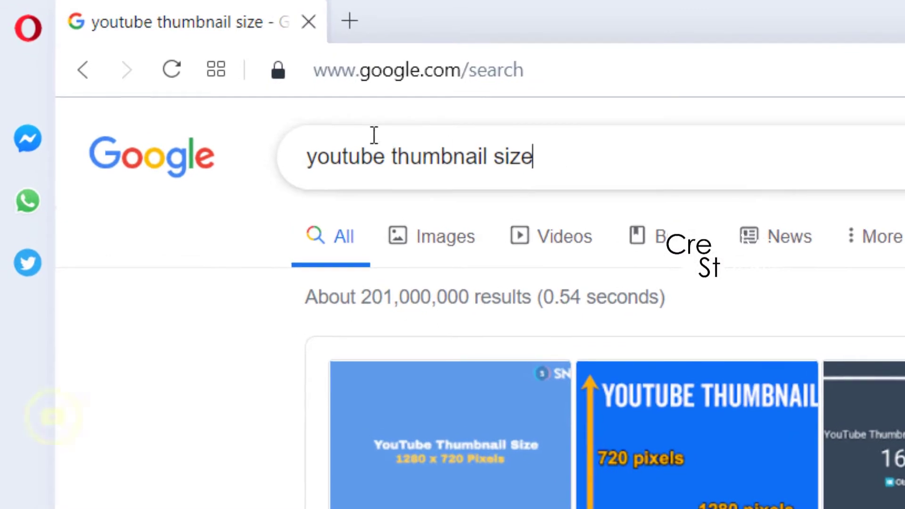
triple_click(280, 102)
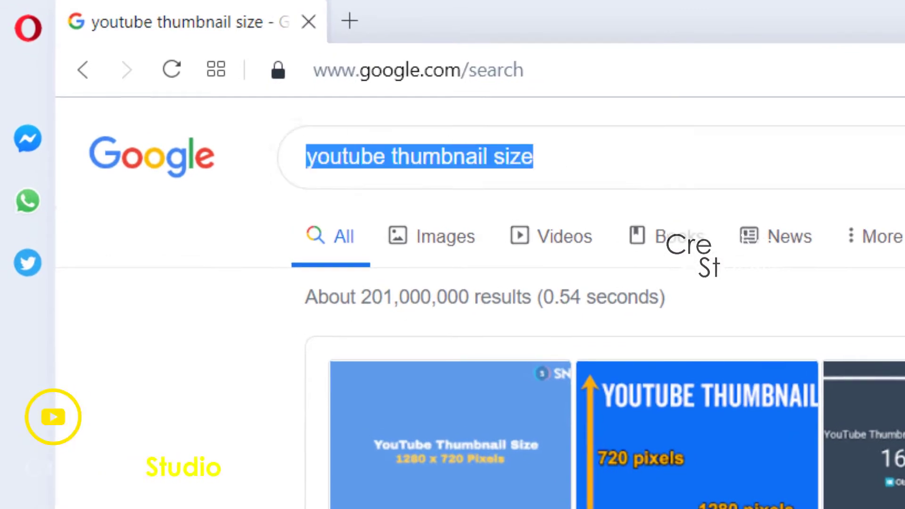
text(nature)
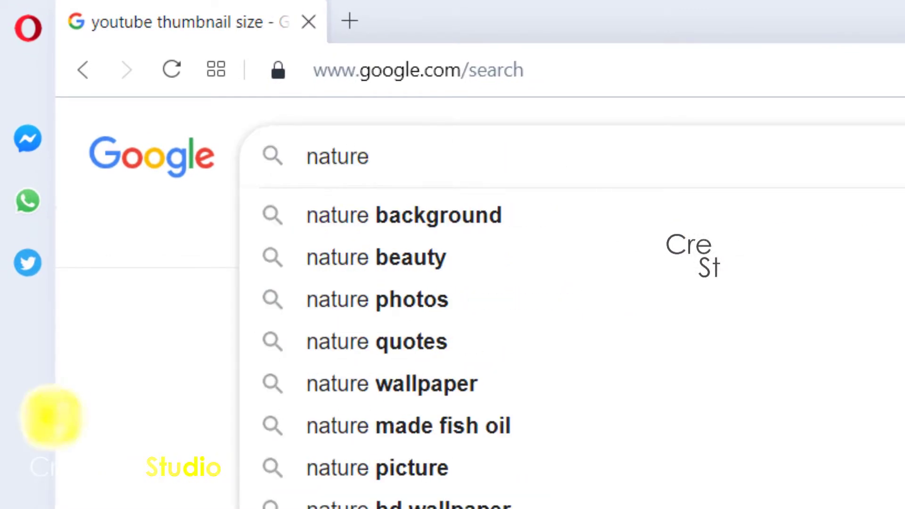
text( hd p)
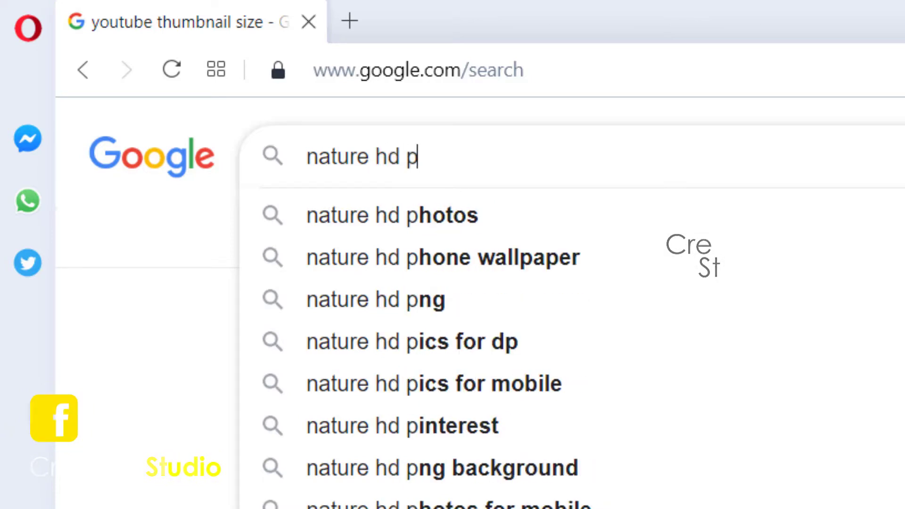
key(BackSpace)
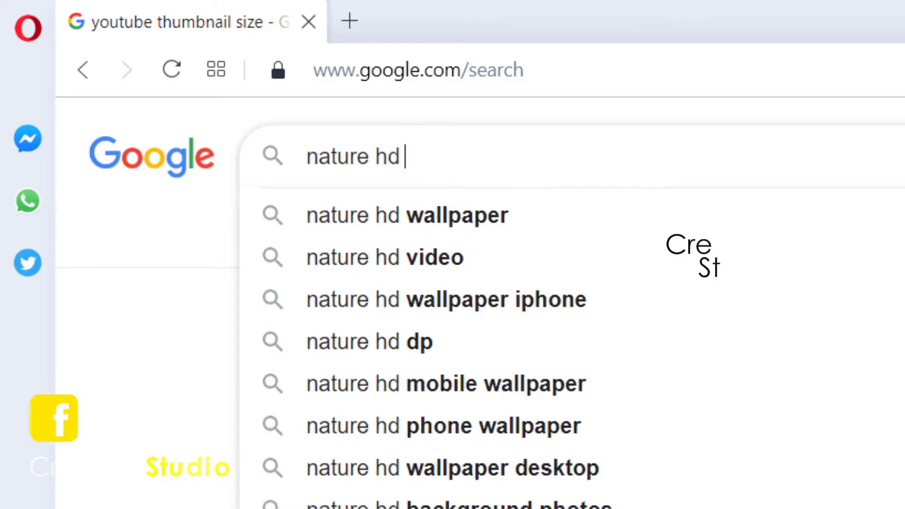
key(Return)
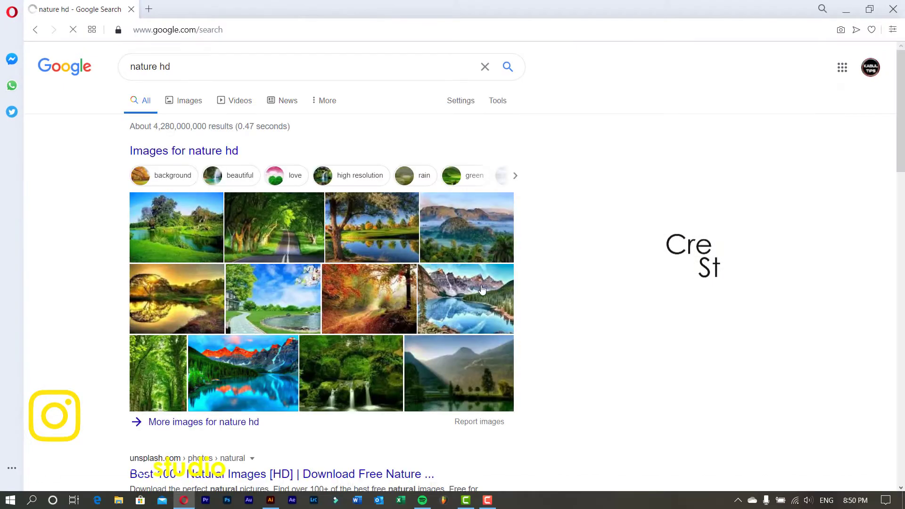
click(186, 102)
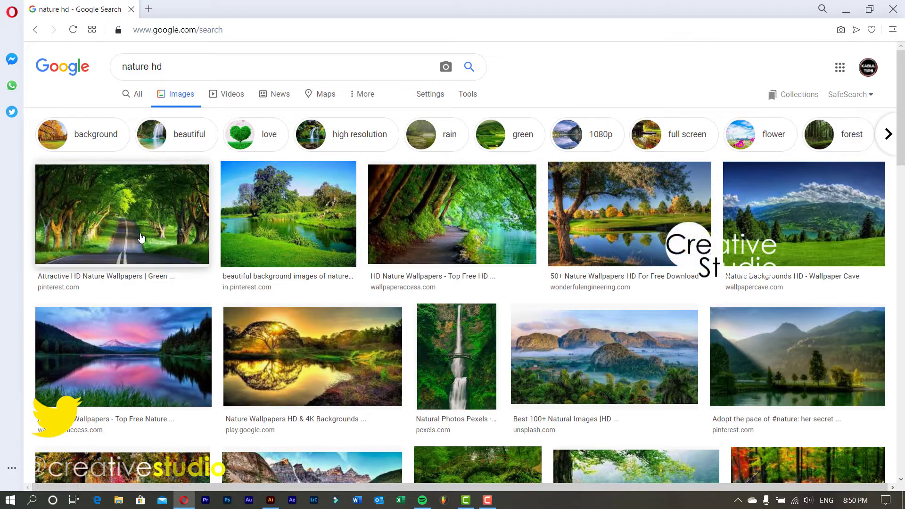
- Save the large preview of the green tree-lined road image to the Desktop as a JPEG
click(141, 238)
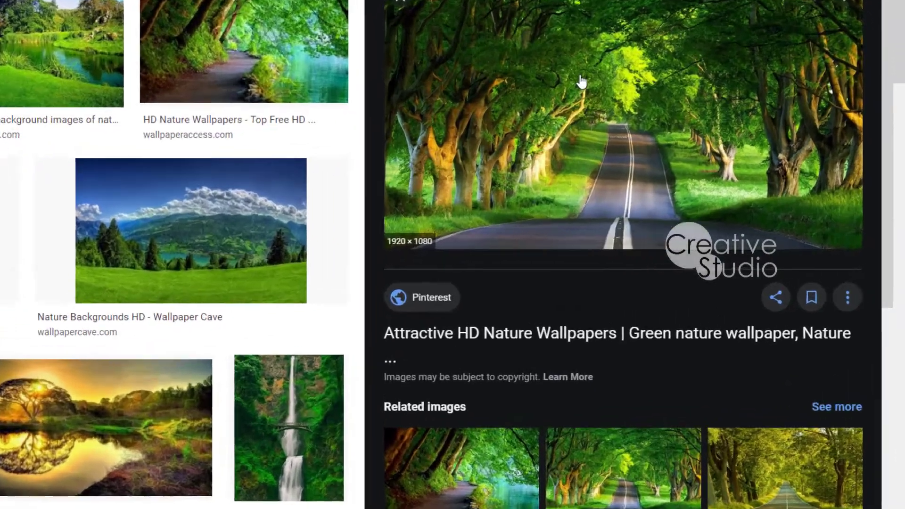
right_click(669, 123)
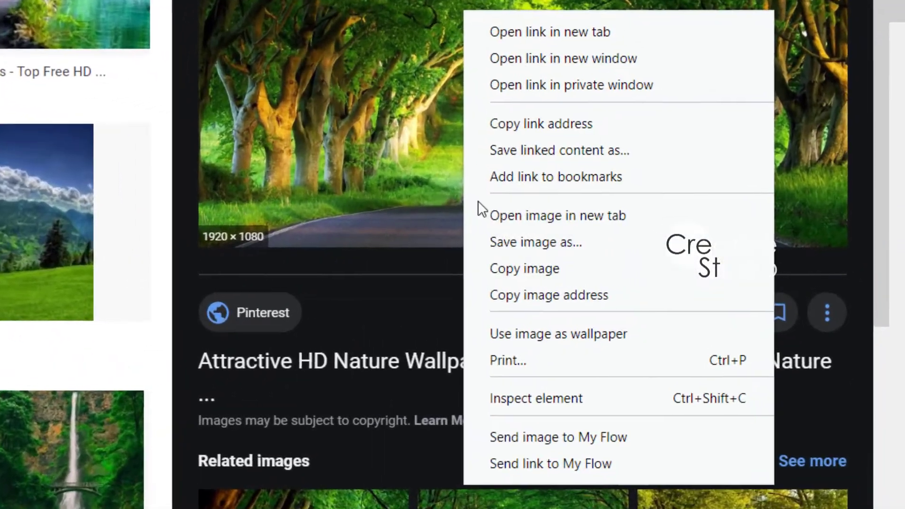
click(593, 241)
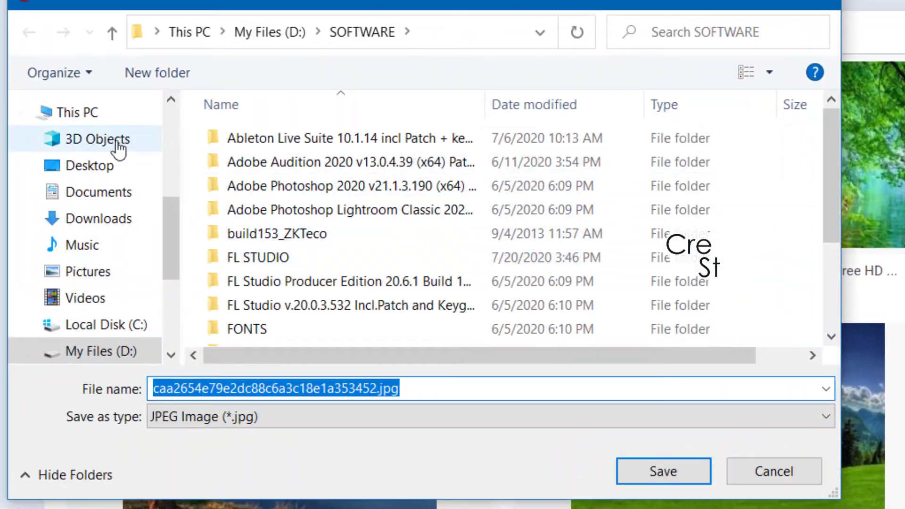
click(73, 169)
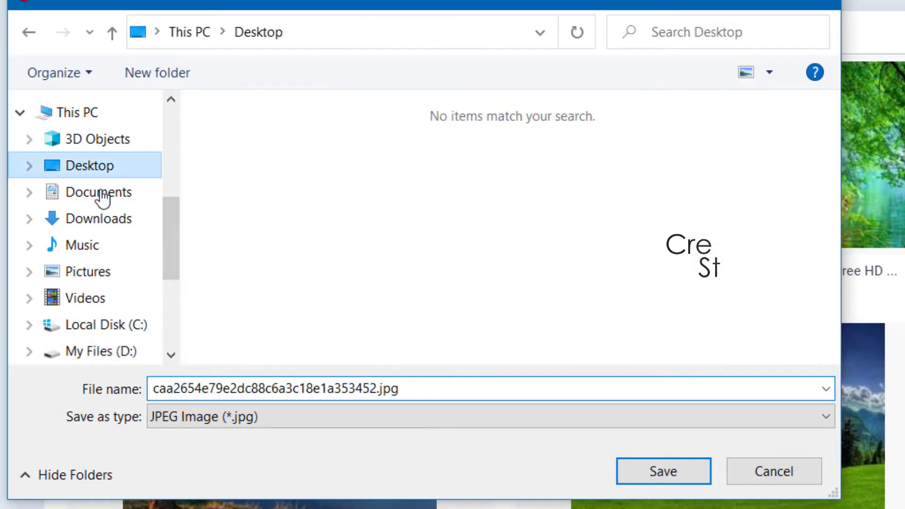
click(678, 475)
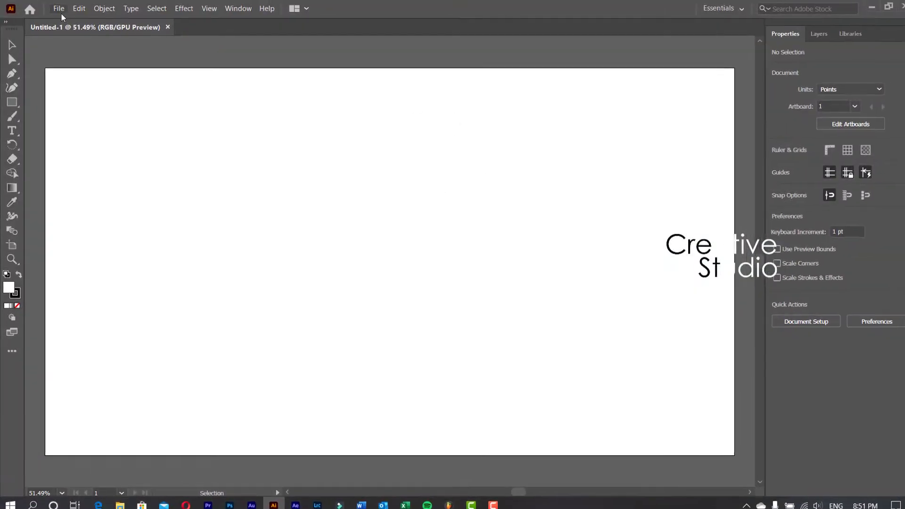
- In Illustrator, place the image caa2654e79e2dc88c6a3c18e1a353452.jpg from the Desktop onto the artboard
click(59, 10)
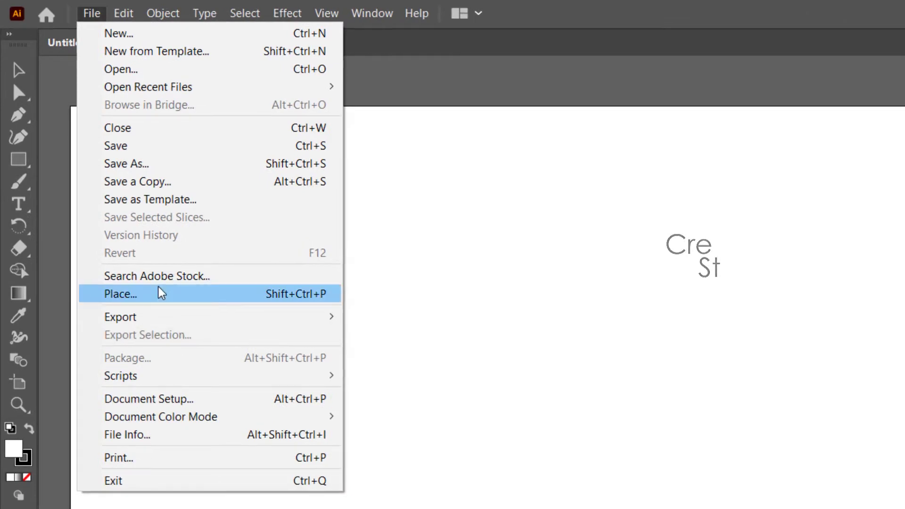
click(162, 293)
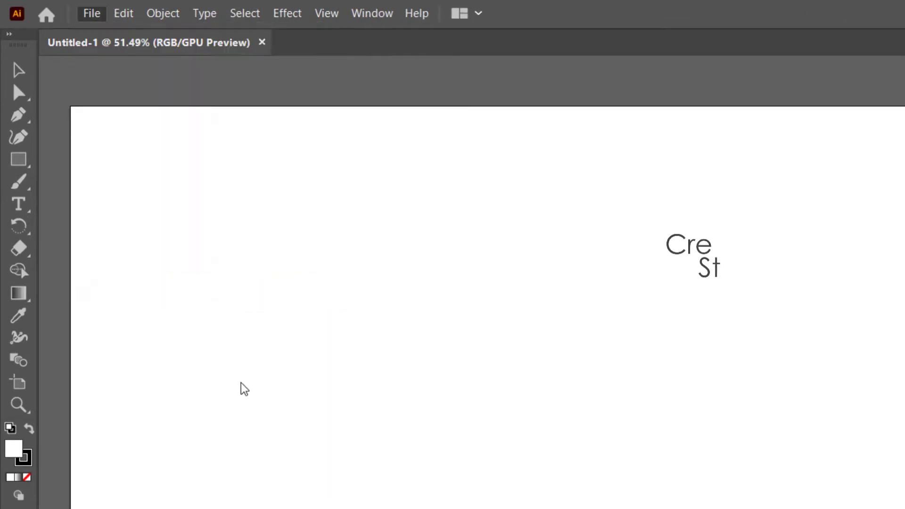
click(70, 163)
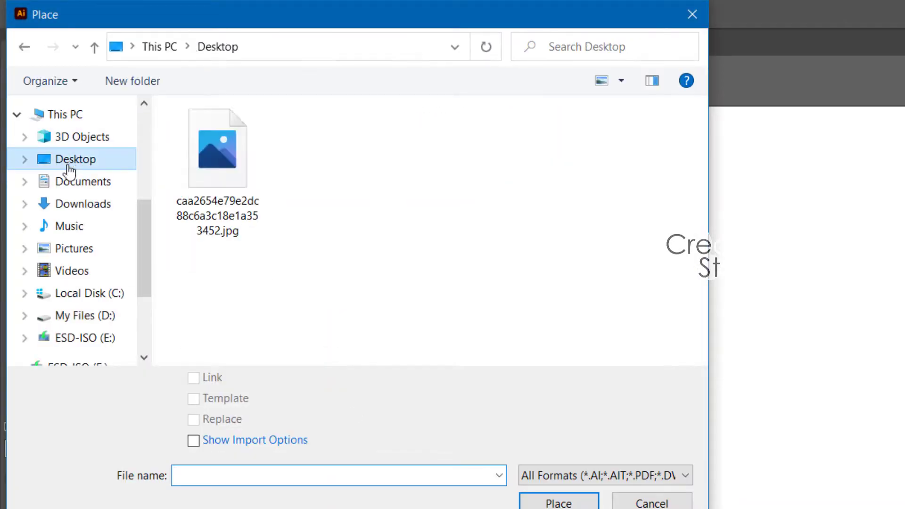
click(215, 171)
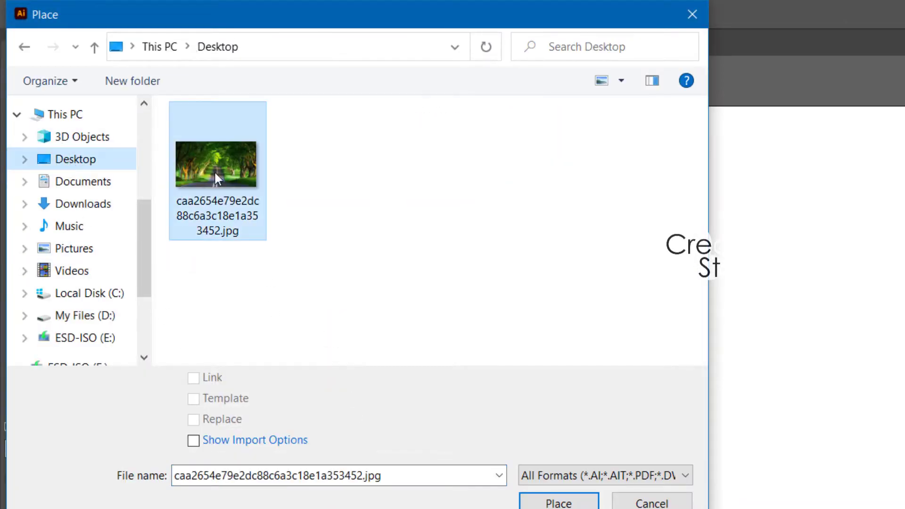
click(575, 504)
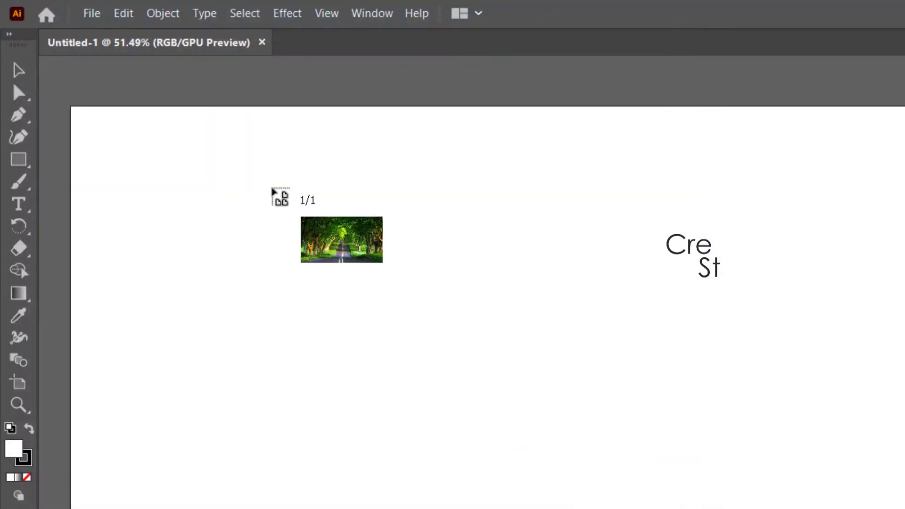
click(228, 157)
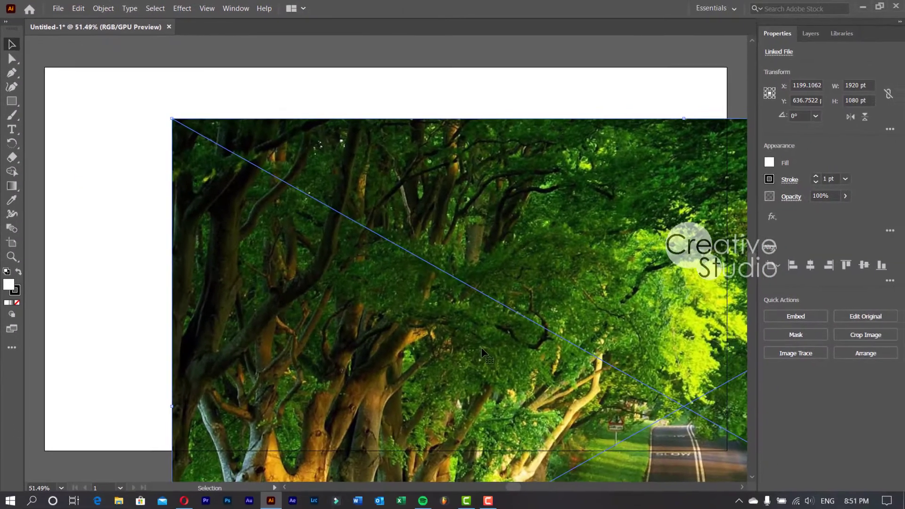
- Move and proportionally scale the placed road image to 1280 x 720 pt so it covers the whole artboard, and deselect it
drag(637, 462, 471, 371)
drag(356, 280, 343, 279)
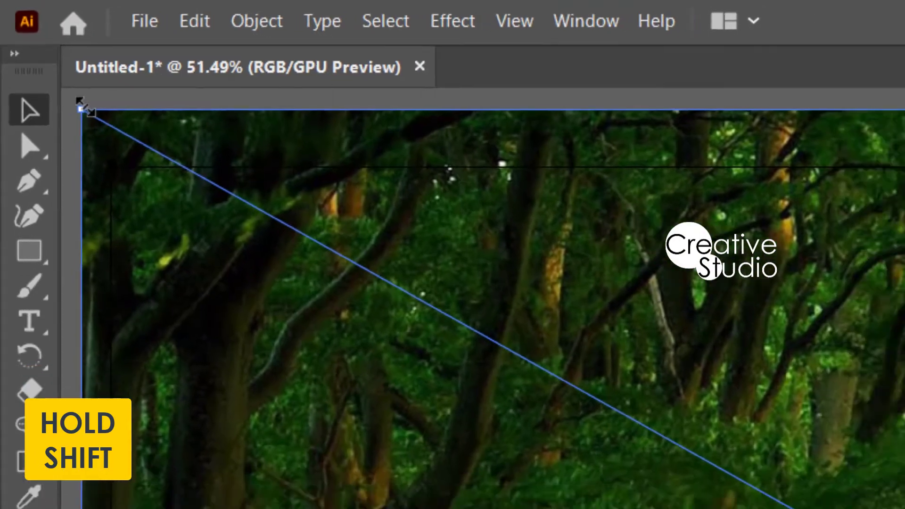
drag(84, 107, 607, 387)
drag(731, 456, 141, 142)
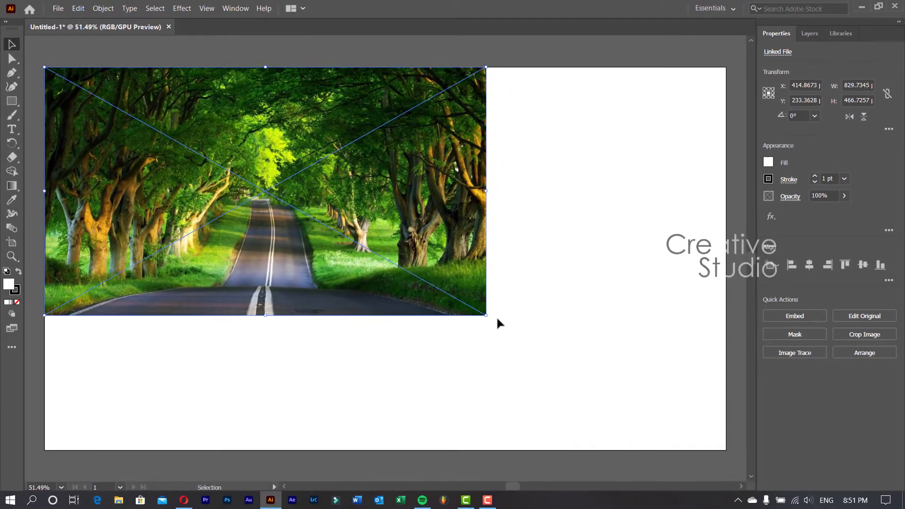
drag(506, 328, 601, 449)
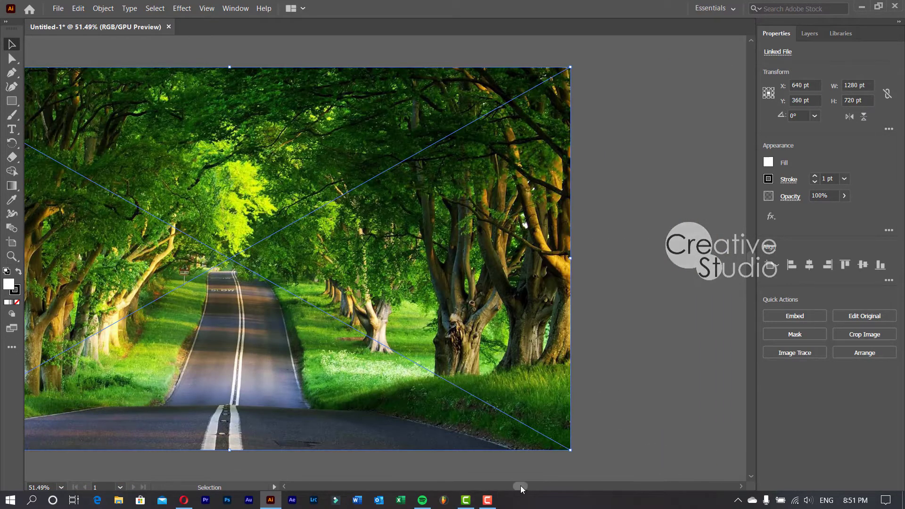
drag(520, 485, 513, 488)
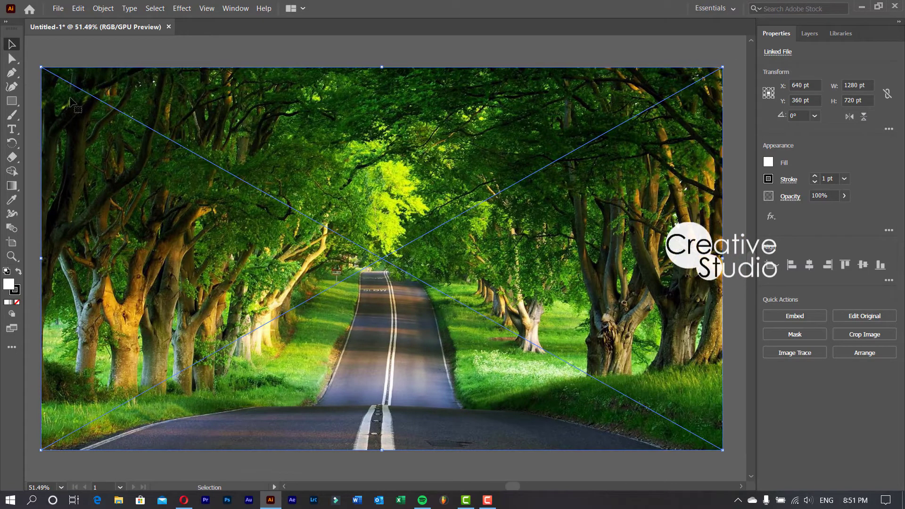
click(123, 47)
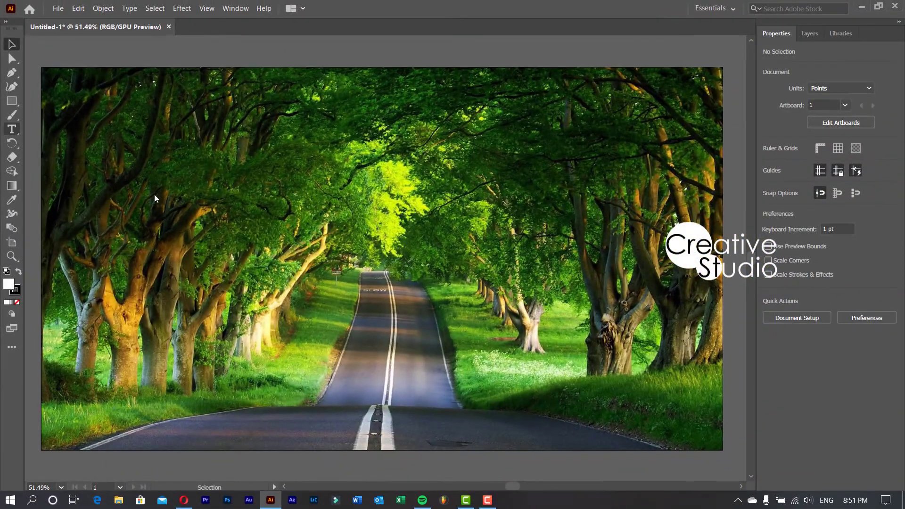
- Add a placeholder text line over the upper-left trees of the image and scale it up to about 97 pt
key(t)
click(144, 181)
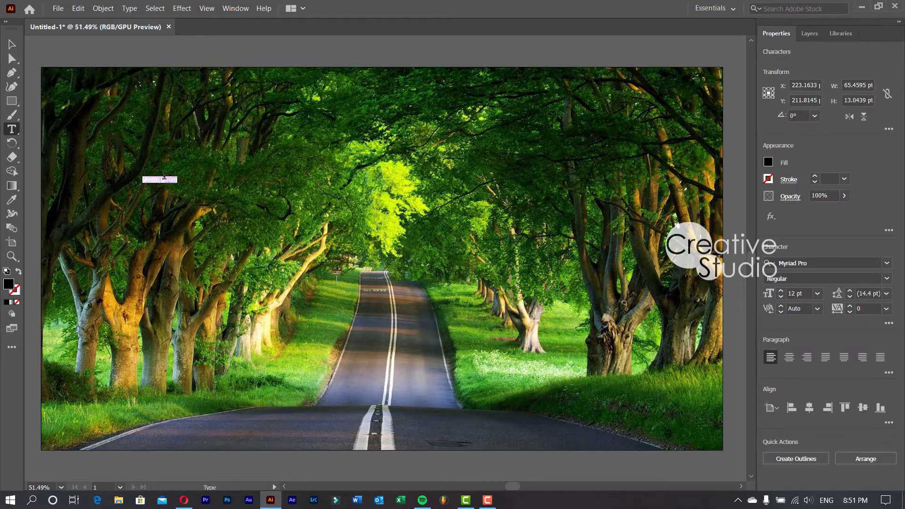
key(Escape)
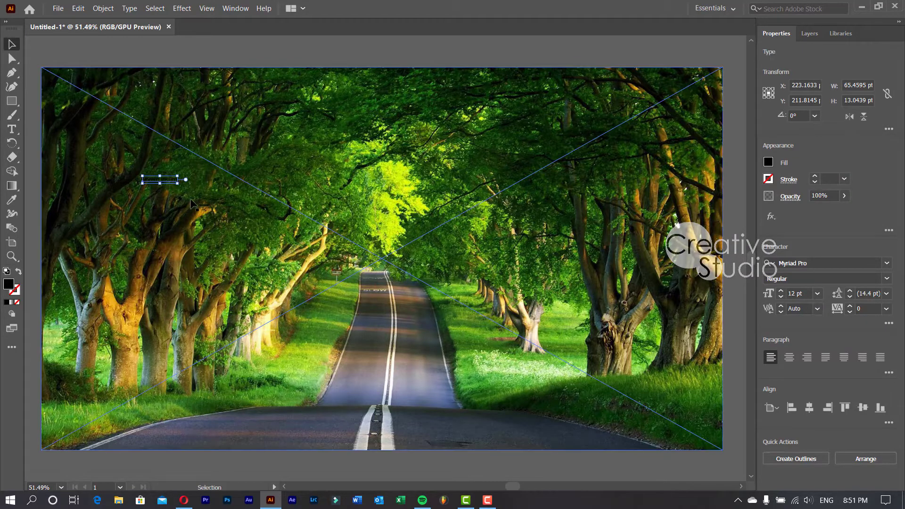
drag(178, 184, 415, 309)
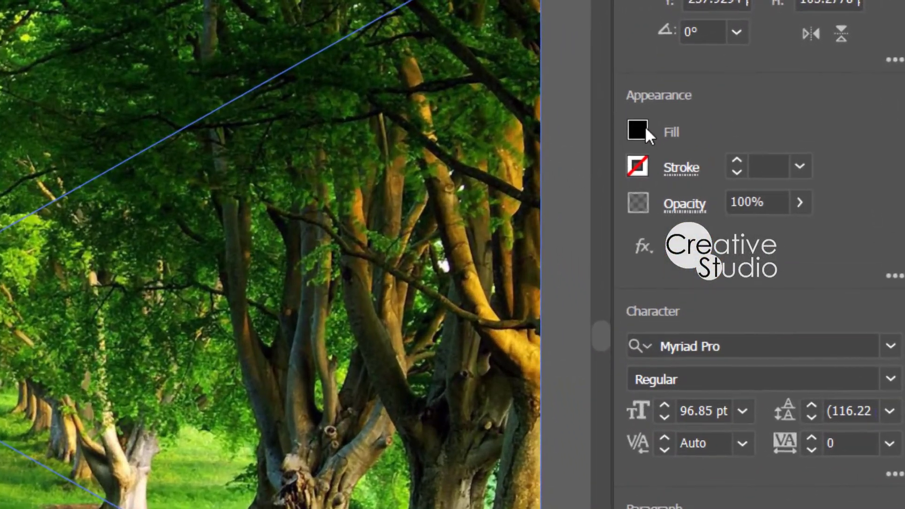
- Fill the placeholder text with white and replace its wording with "Nature Beutiful View"
click(769, 163)
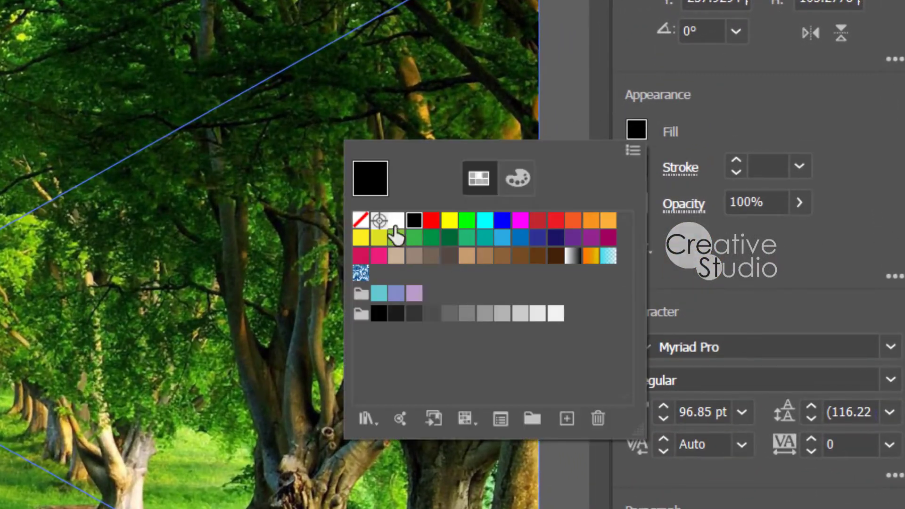
click(403, 226)
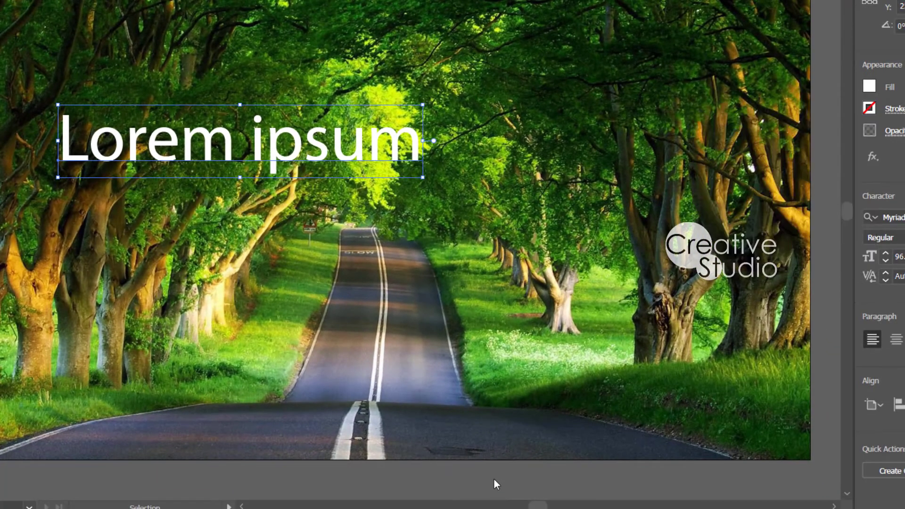
key(t)
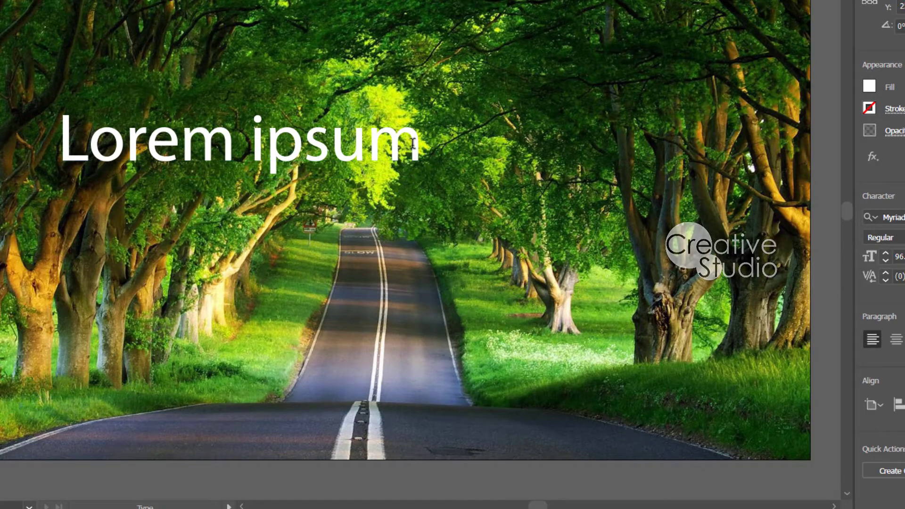
key(BackSpace)
key(BackSpace)
key(BackSpace)
key(BackSpace)
key(BackSpace)
key(BackSpace)
key(BackSpace)
key(BackSpace)
key(BackSpace)
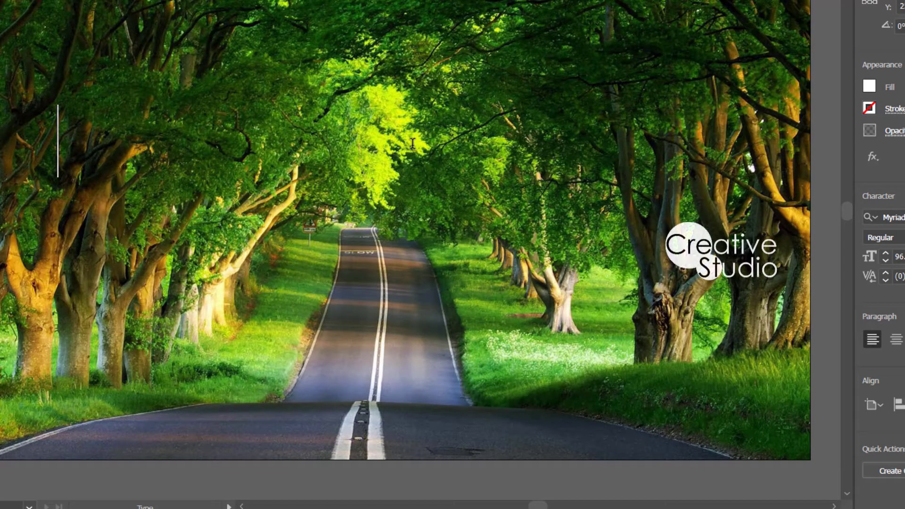
text(Nat)
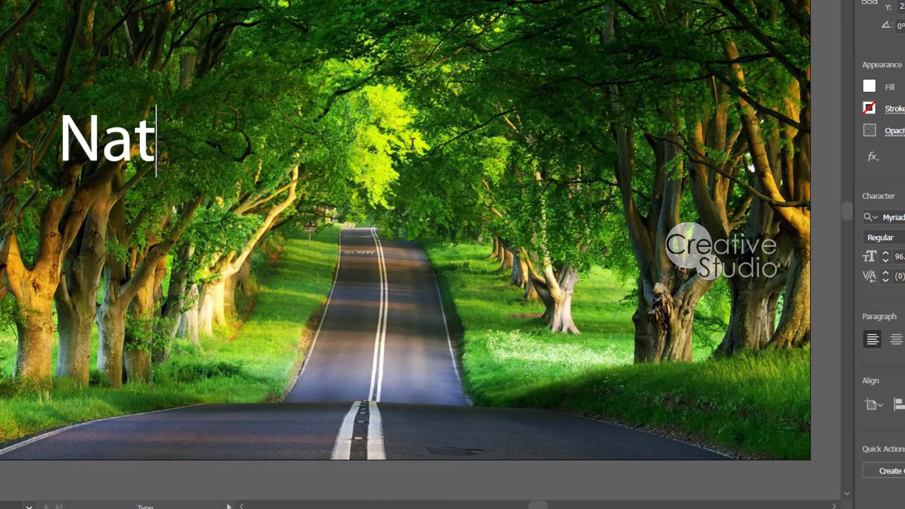
text(ure Beutiful)
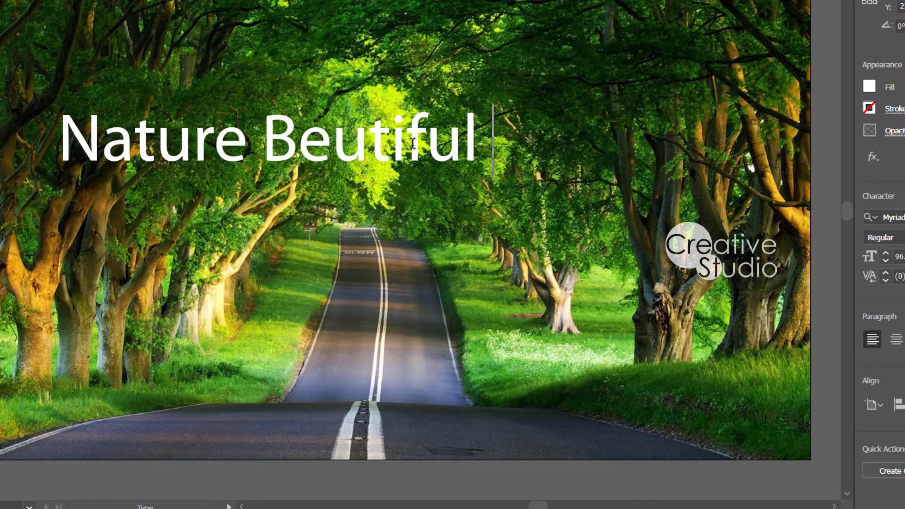
text(V)
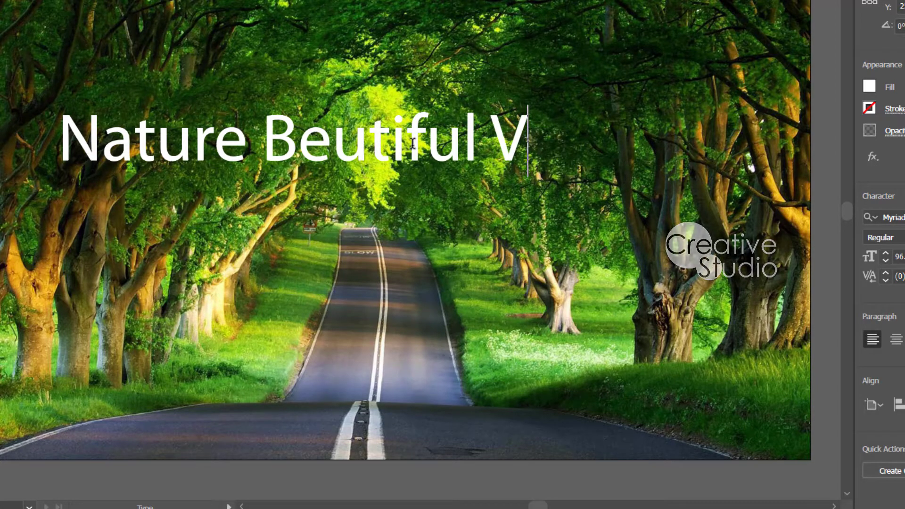
text(iew)
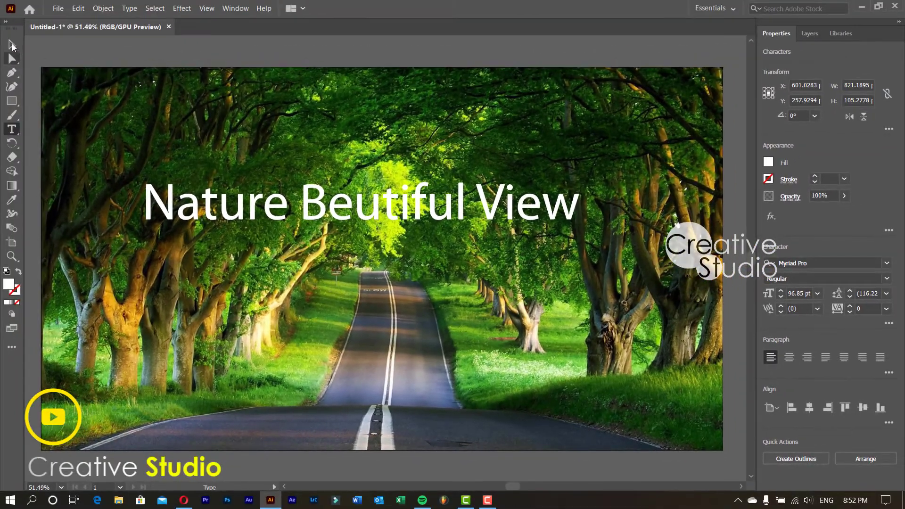
key(Escape)
- Move the text line to the image's upper-left corner and set its font to Script MT Bold
drag(321, 214, 267, 125)
click(403, 472)
click(887, 262)
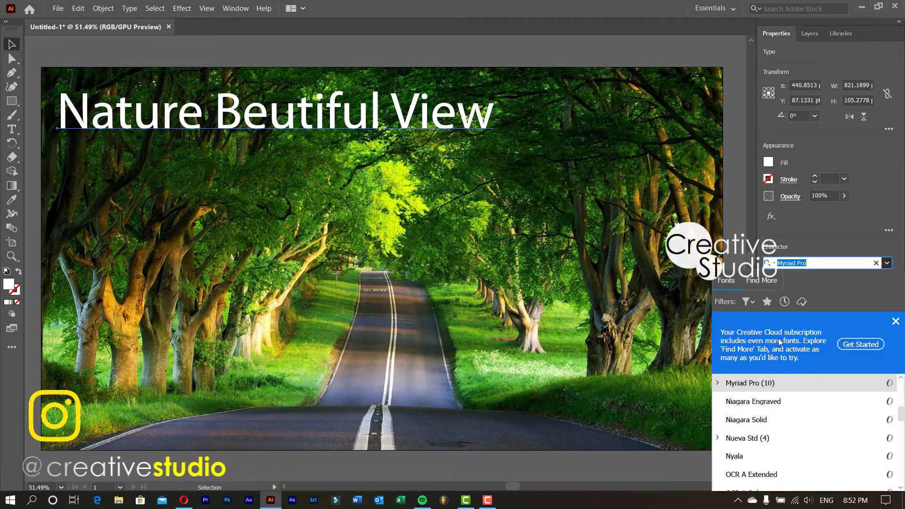
scroll(792, 471, down, 2)
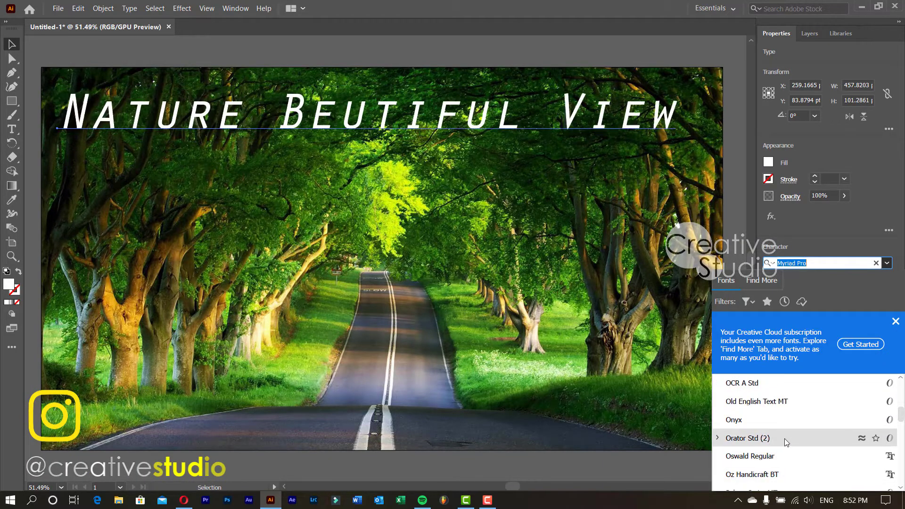
scroll(788, 448, down, 5)
scroll(797, 436, down, 3)
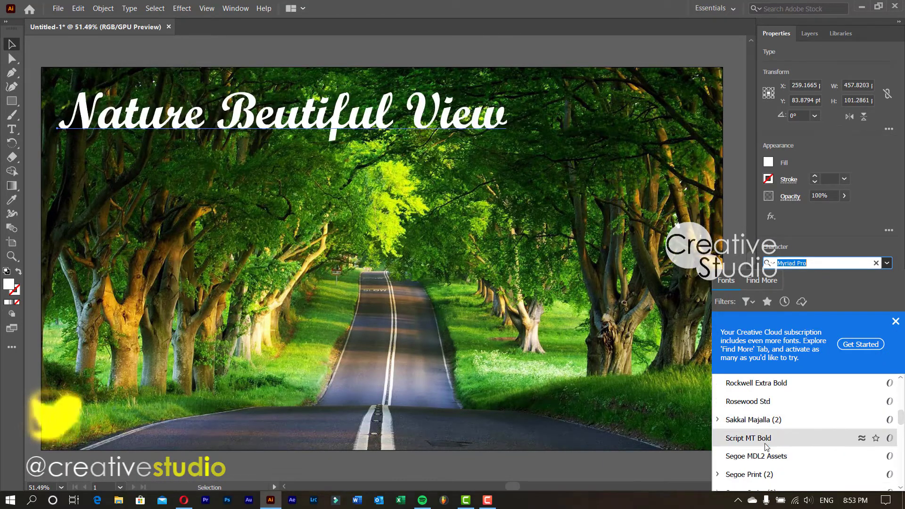
click(786, 438)
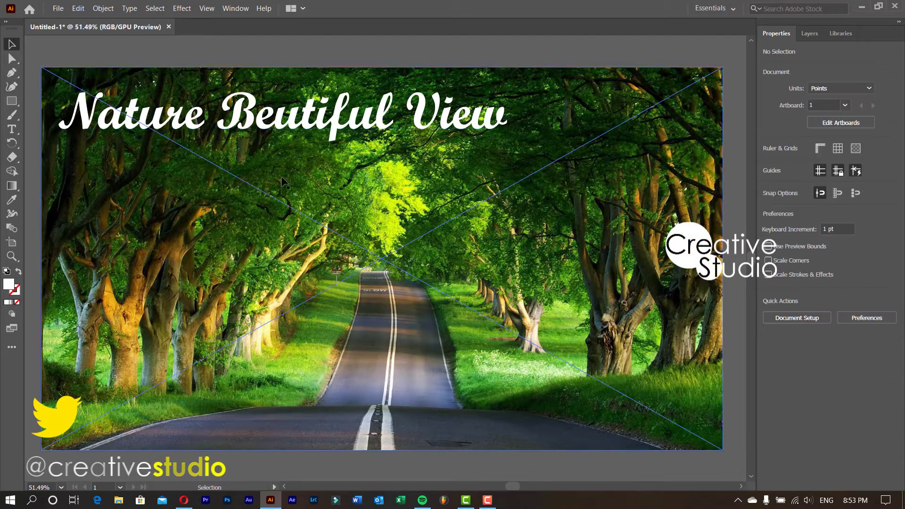
- Break the text into three lines, "Nature", "Beutiful" and "View", and shift the block slightly down
double_click(217, 108)
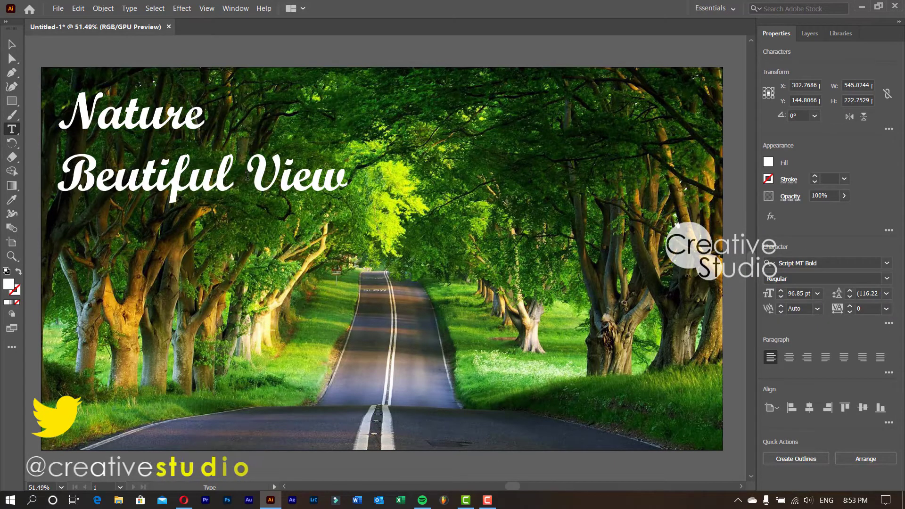
click(248, 176)
key(Return)
key(Escape)
drag(130, 125, 130, 147)
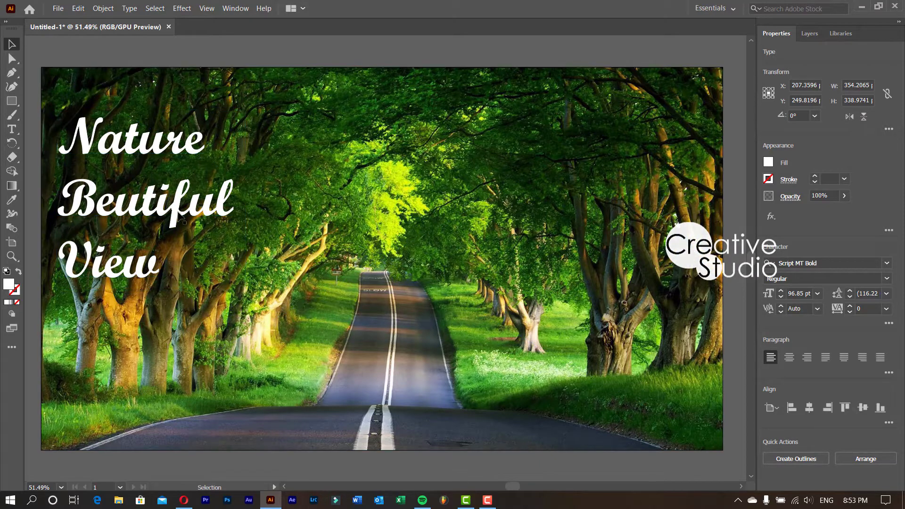
click(287, 471)
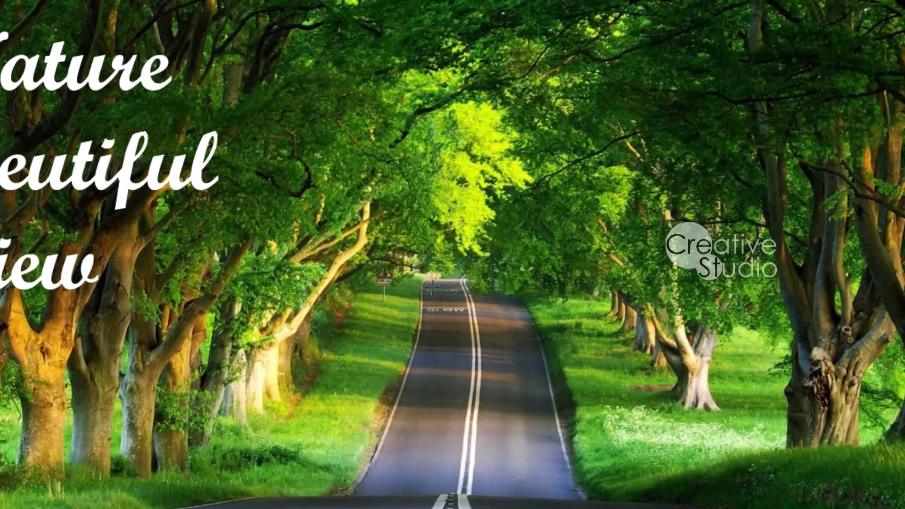
- Draw a rectangle about 463 x 127 pt over the road and move it up over the trees
drag(427, 286, 824, 396)
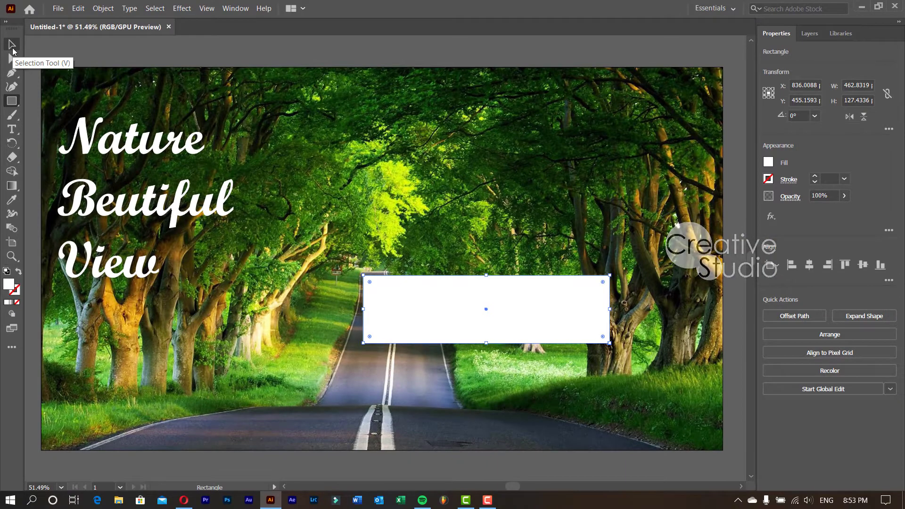
click(12, 47)
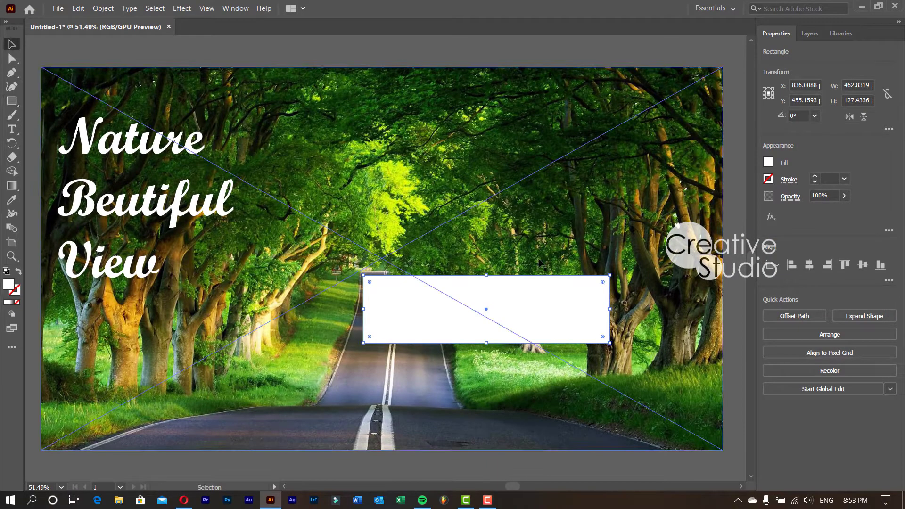
drag(484, 213, 542, 172)
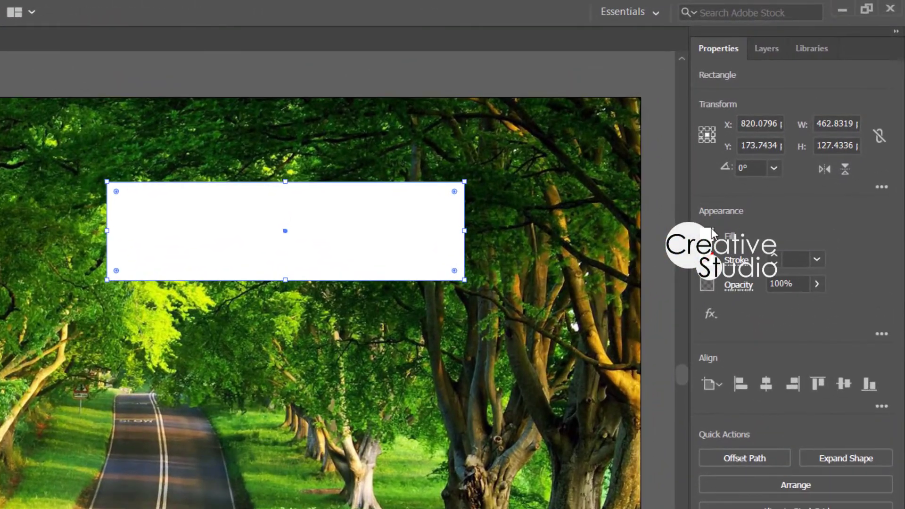
- Fill the rectangle with the orange swatch and move it over the word "Nature"
click(764, 167)
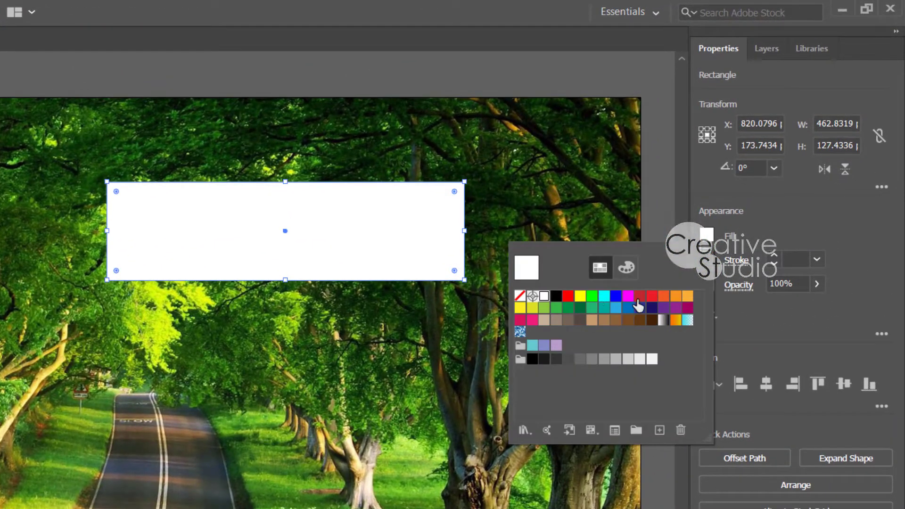
click(665, 297)
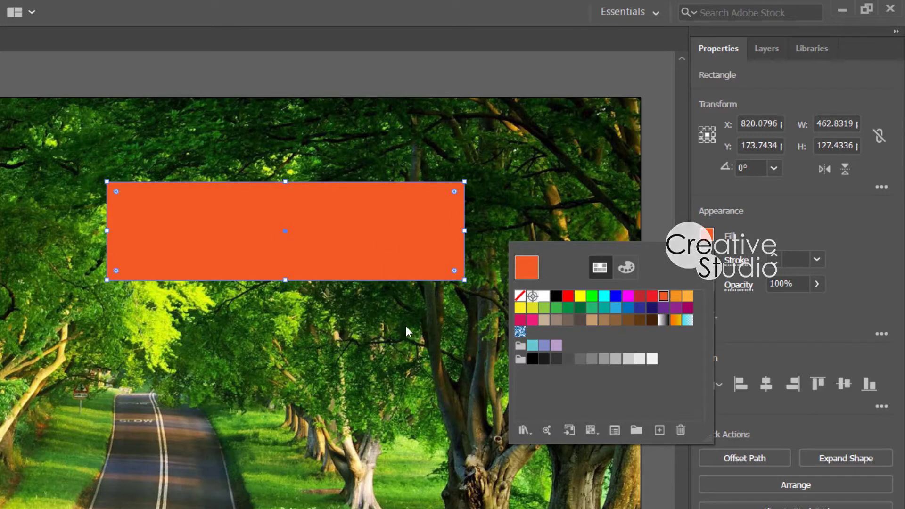
click(335, 255)
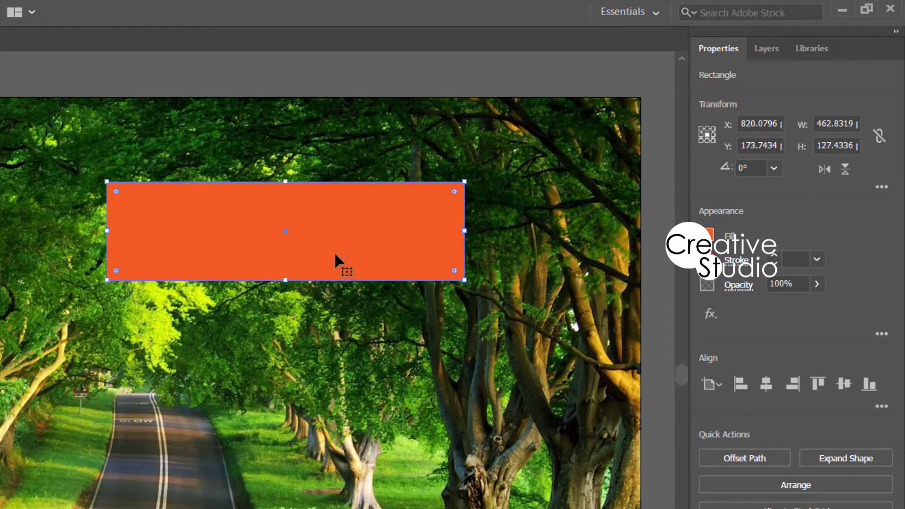
drag(339, 223, 1, 194)
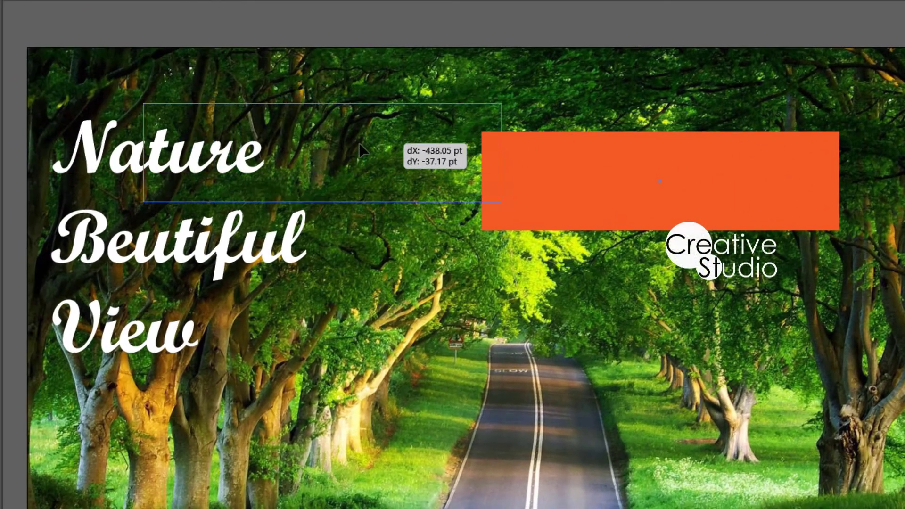
drag(360, 144, 279, 140)
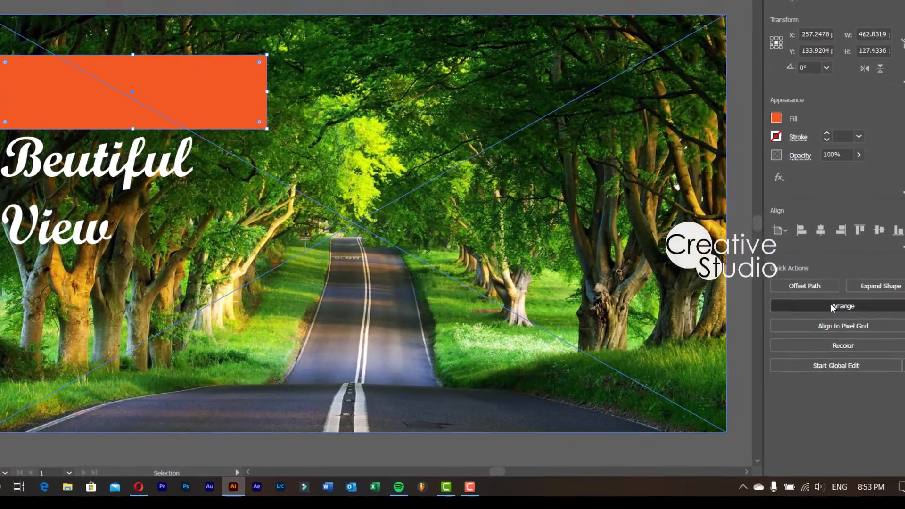
- Bring the three-line text to the front, above the orange rectangle, and deselect it
click(802, 306)
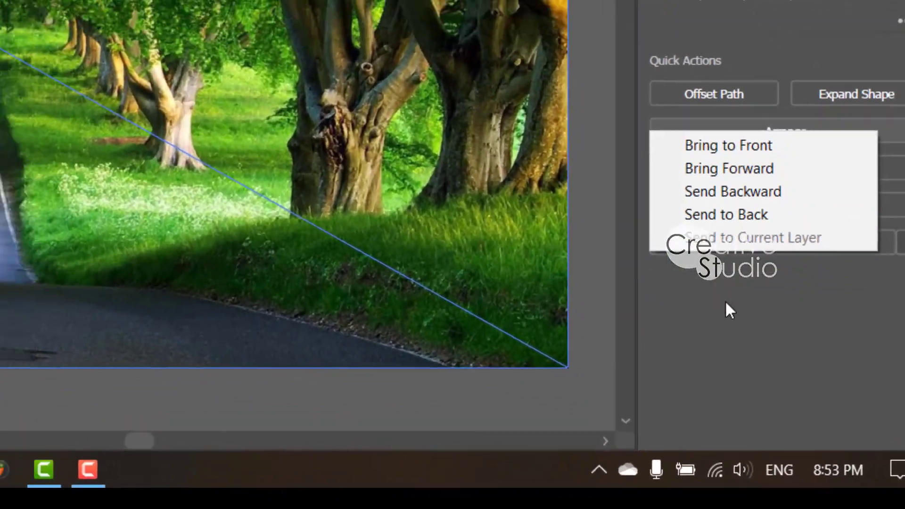
click(739, 317)
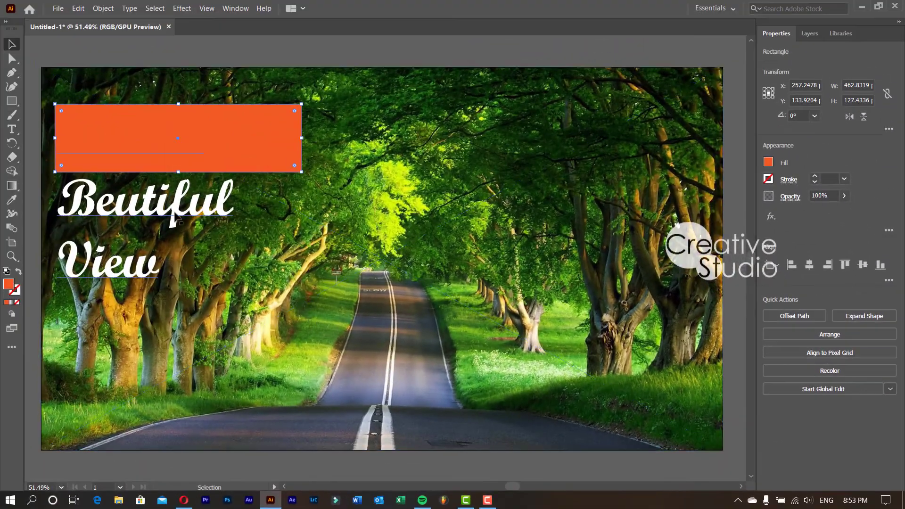
click(171, 213)
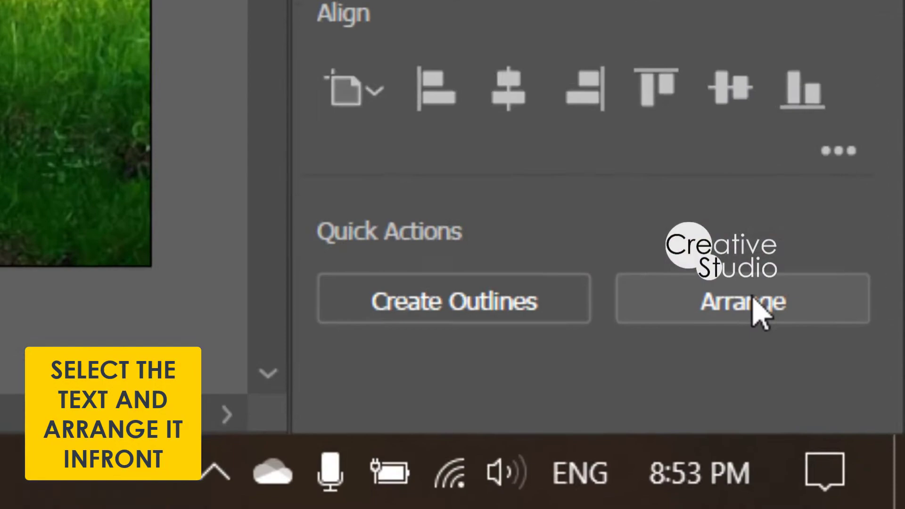
click(867, 459)
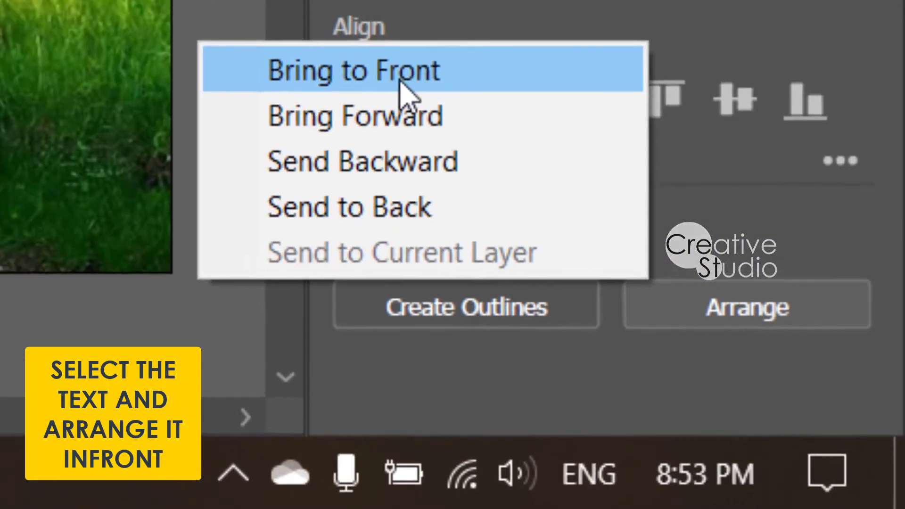
click(382, 52)
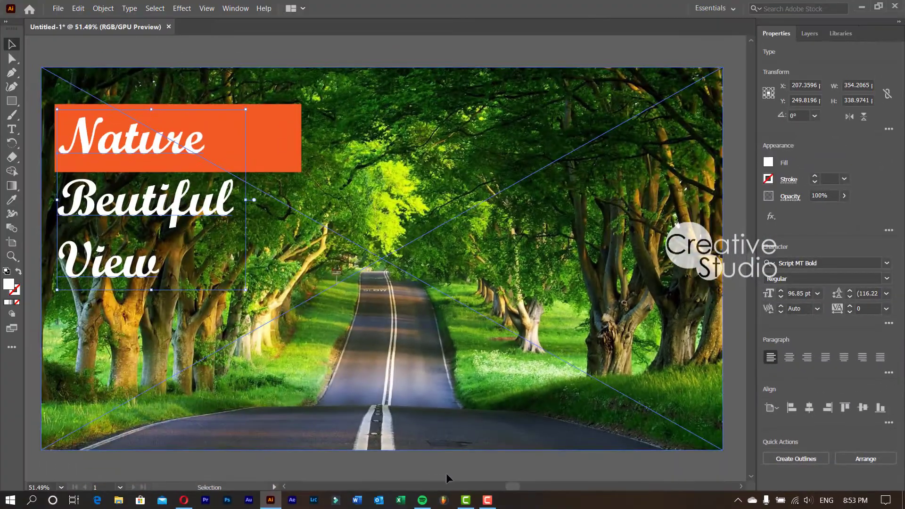
click(454, 472)
- Resize the orange rectangle to about 287 x 89 pt so it fits tightly around "Nature", and round its corners
click(293, 136)
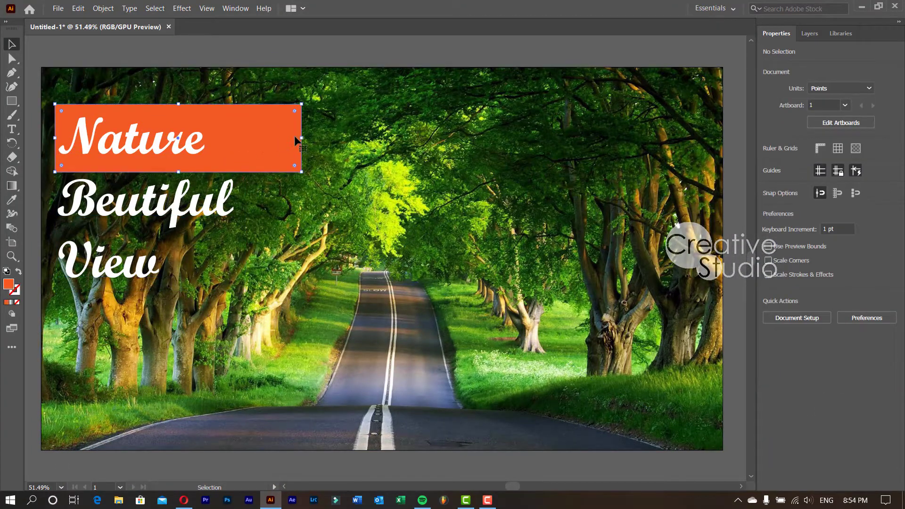
drag(302, 138, 211, 137)
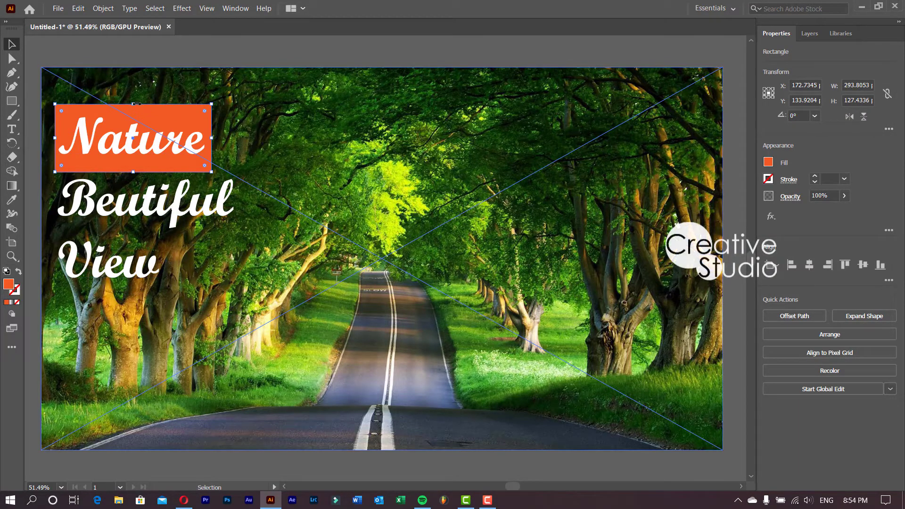
drag(135, 104, 136, 112)
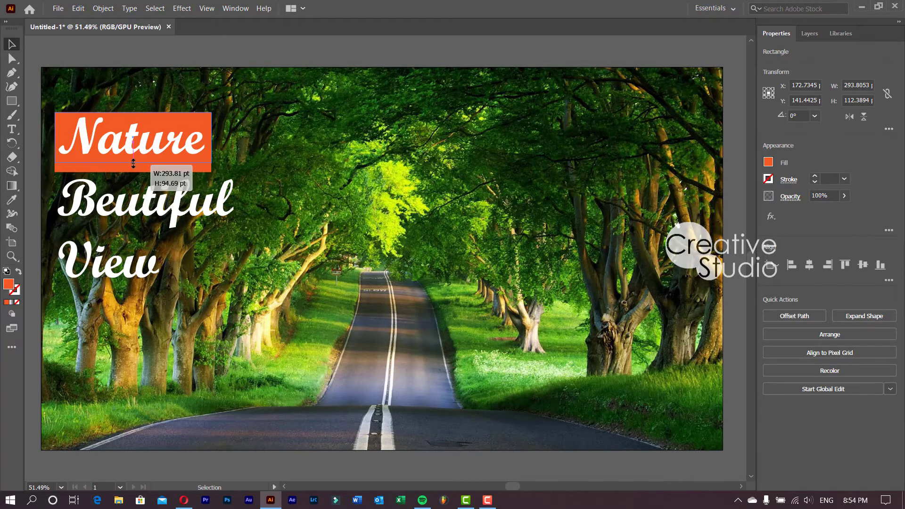
drag(133, 164, 133, 163)
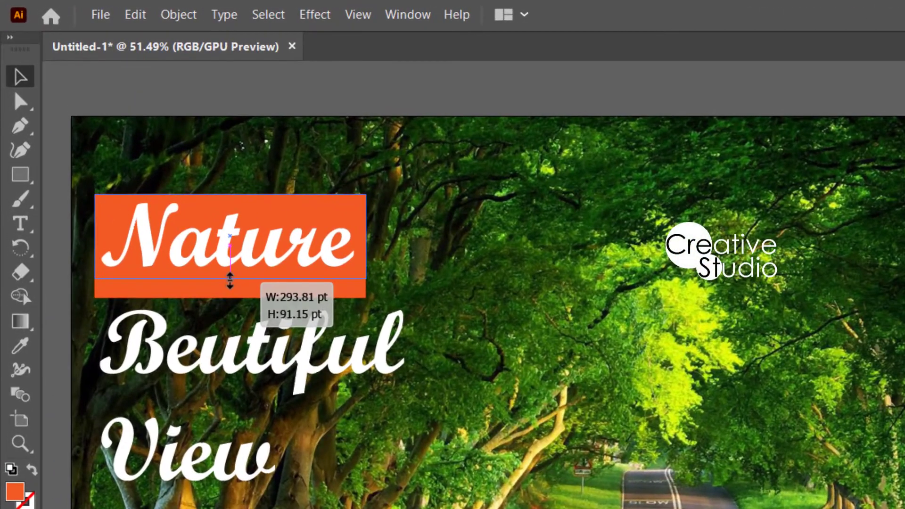
drag(230, 281, 231, 279)
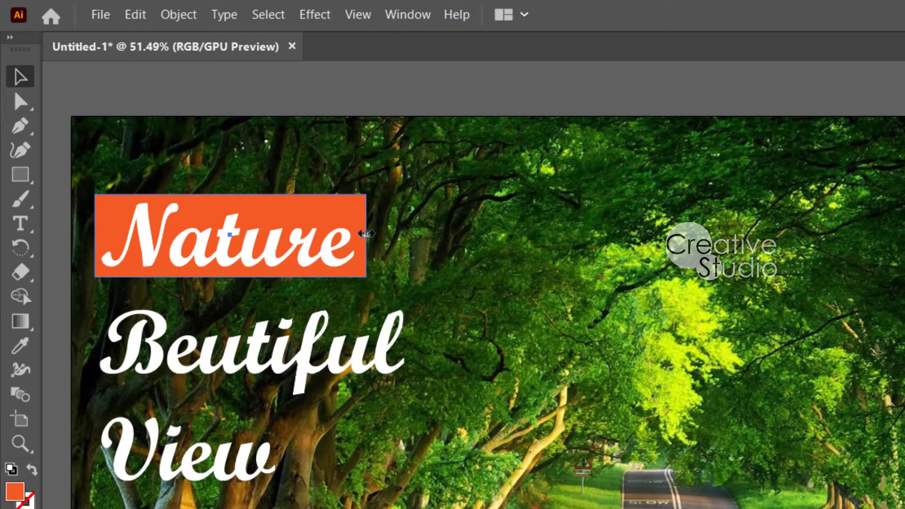
drag(366, 234, 361, 234)
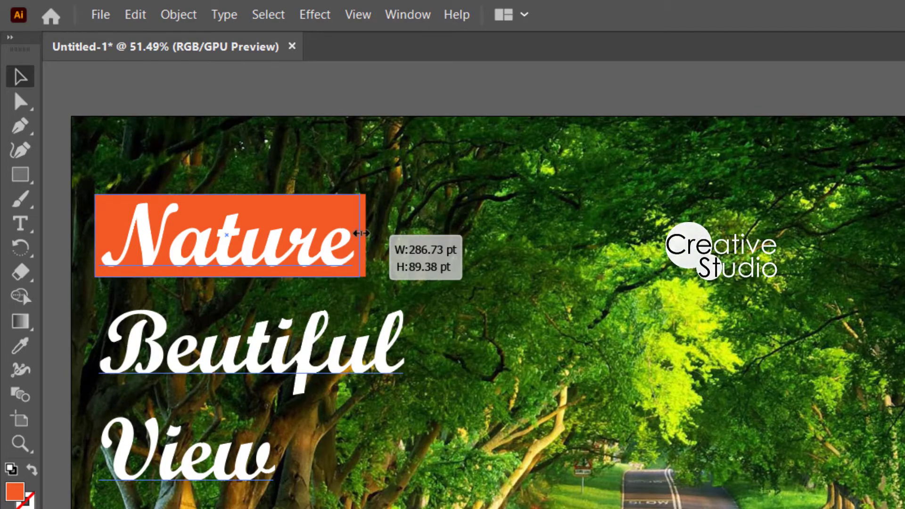
drag(362, 233, 340, 213)
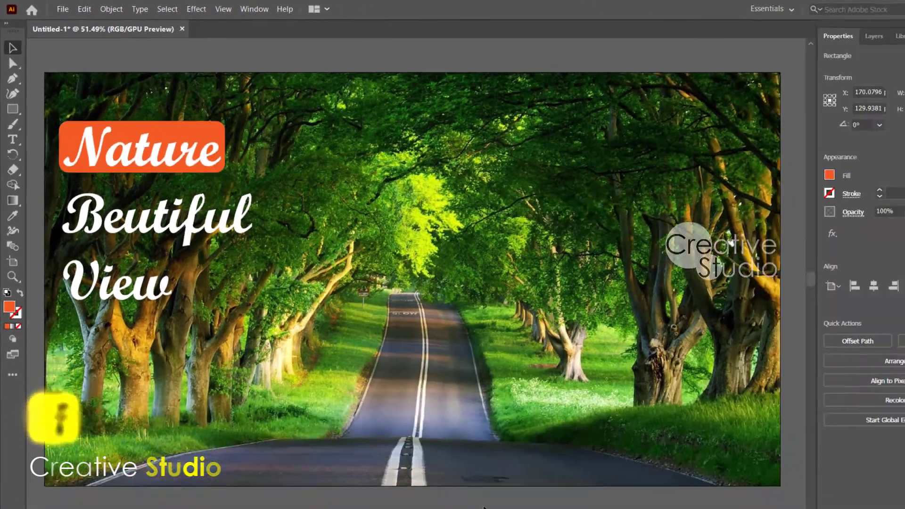
- Copy the orange rounded rectangle behind "Nature" and paste the duplicate at the middle of the artboard
click(448, 469)
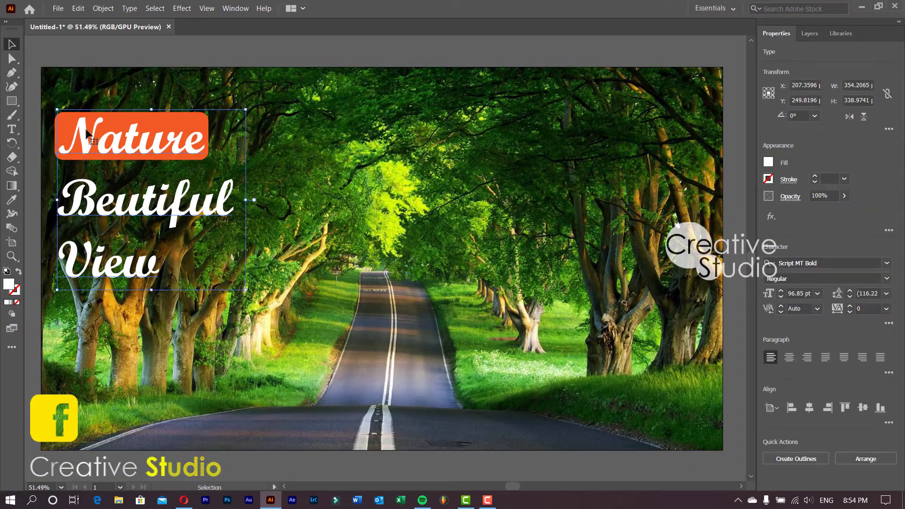
click(55, 136)
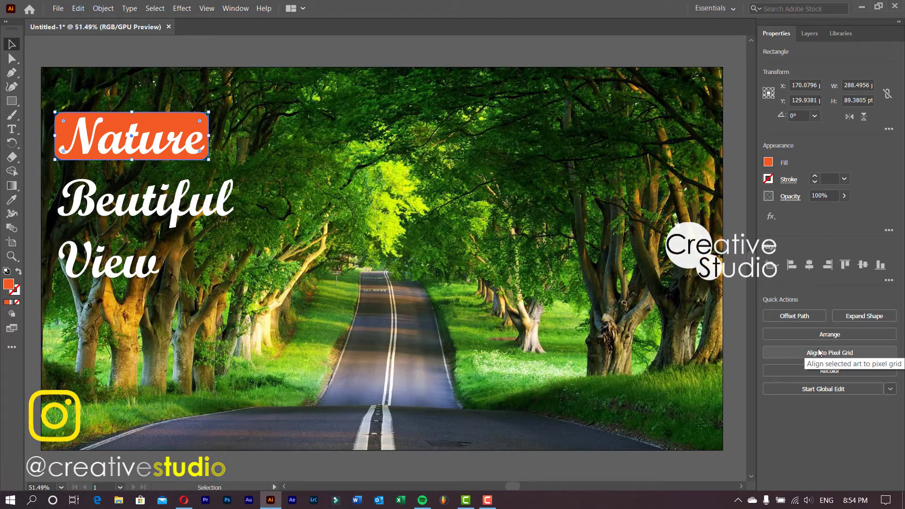
key(ctrl+v)
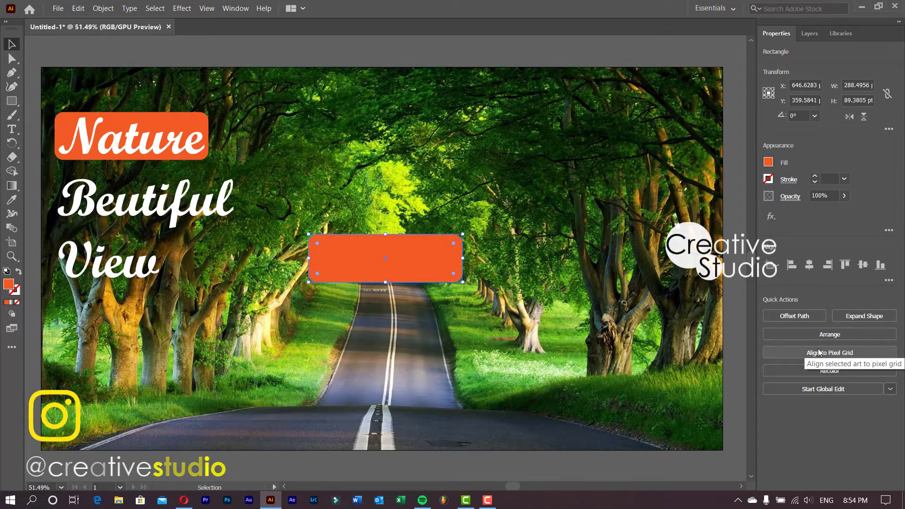
- Place another copy of the orange rectangle over the word "Beutiful" and enlarge it to about 342 x 107 pt
click(517, 467)
drag(405, 266, 238, 197)
drag(147, 222, 147, 230)
- Arrange the stacking order so the three-line text sits in front of the orange rectangle over "Beutiful", and deselect
click(837, 334)
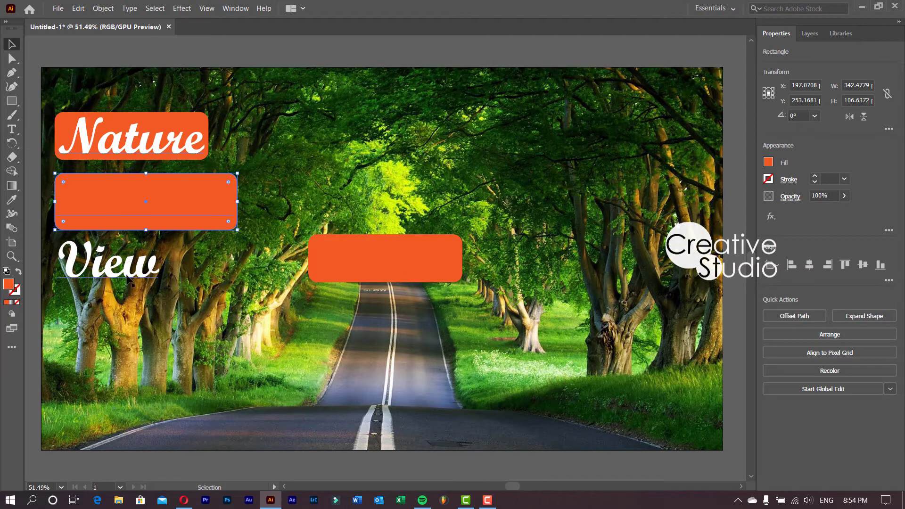
click(731, 313)
click(174, 292)
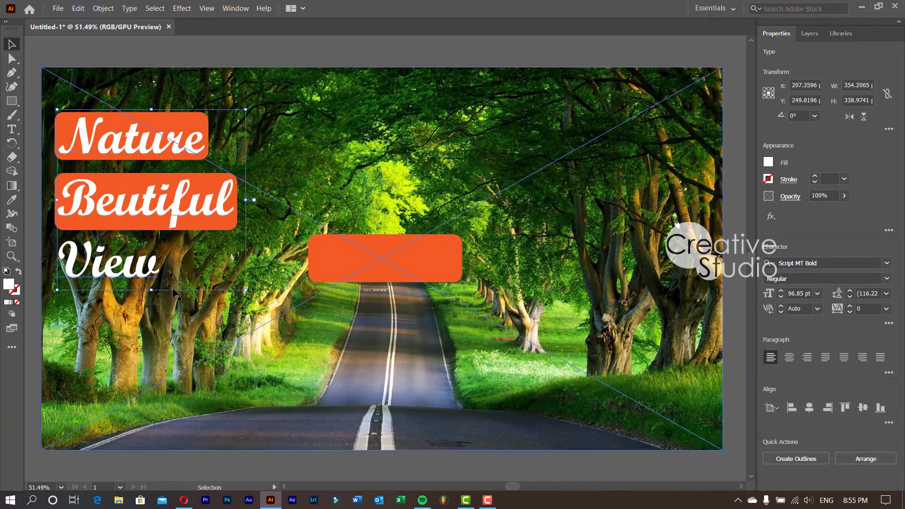
click(393, 464)
- Fill the rectangle behind "Beutiful" with the blue swatch R=41 G=171 B=226
click(59, 207)
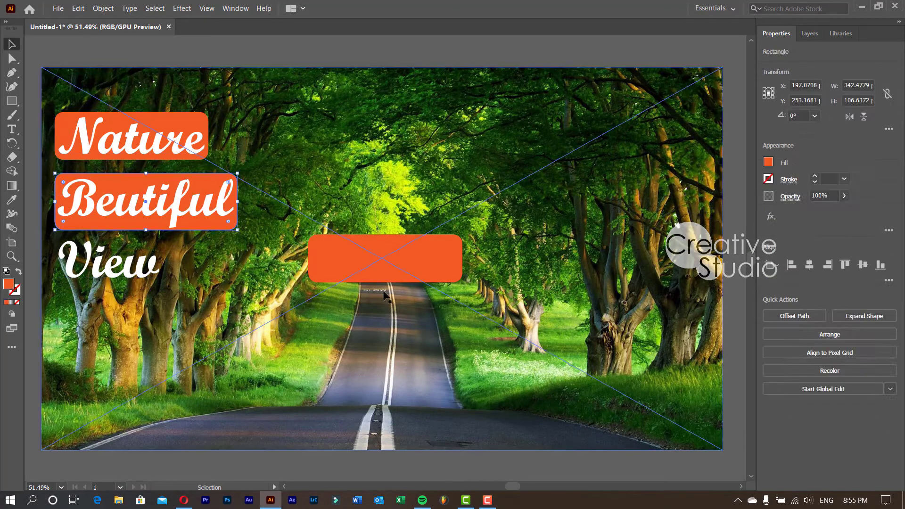
click(769, 162)
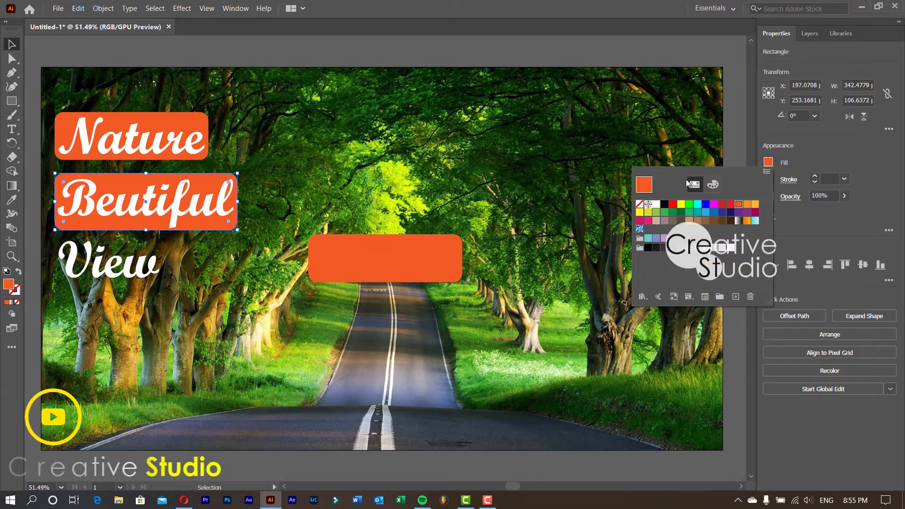
click(689, 205)
click(682, 212)
click(698, 212)
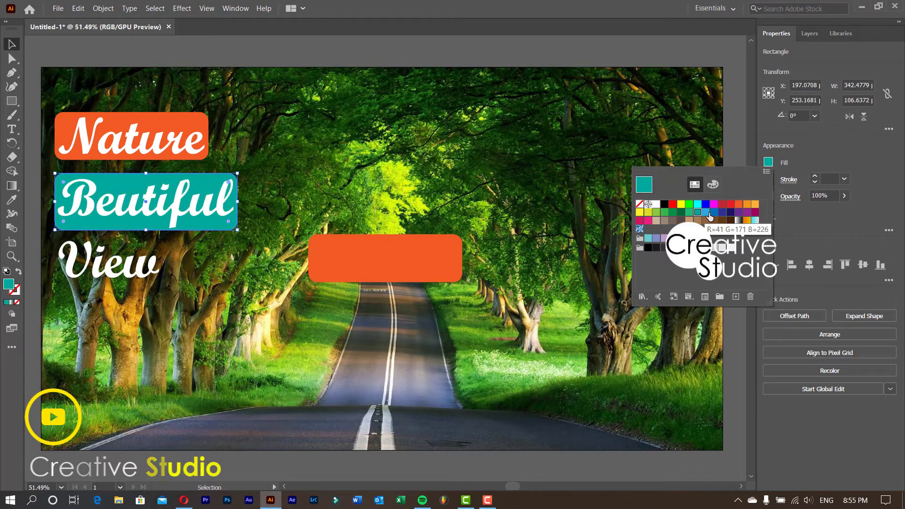
click(706, 212)
click(661, 359)
- Move the spare orange rectangle behind "View", narrow it to about 211 x 89 pt, and nudge it vertically to Y 366 pt
drag(430, 262, 168, 259)
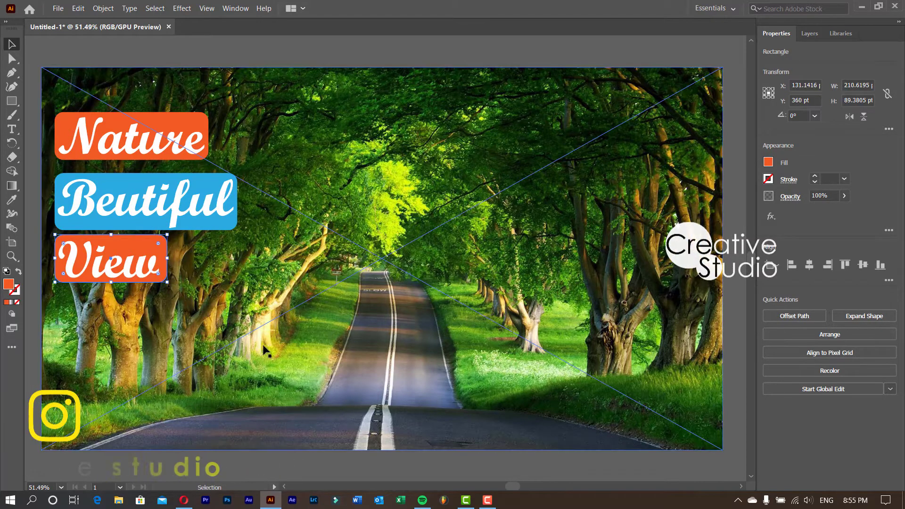
key(Down)
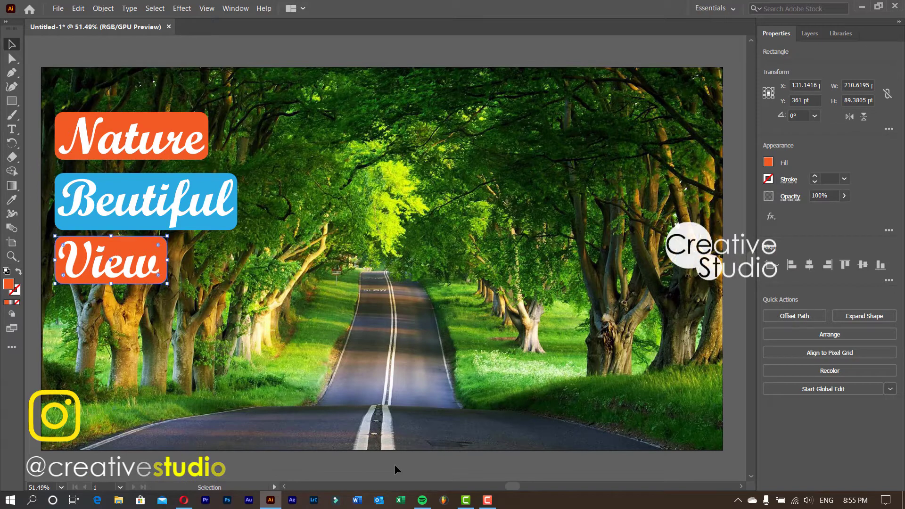
key(Down)
key(Down)
key(Down)
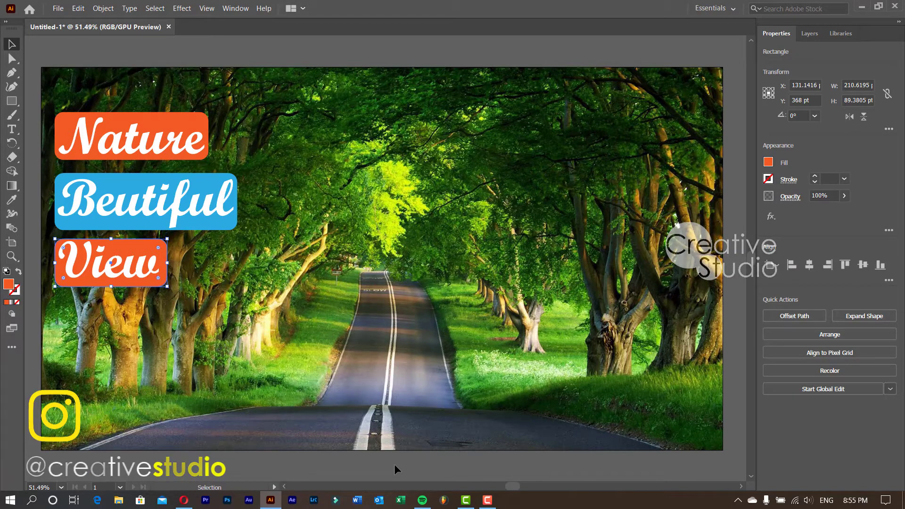
key(Down)
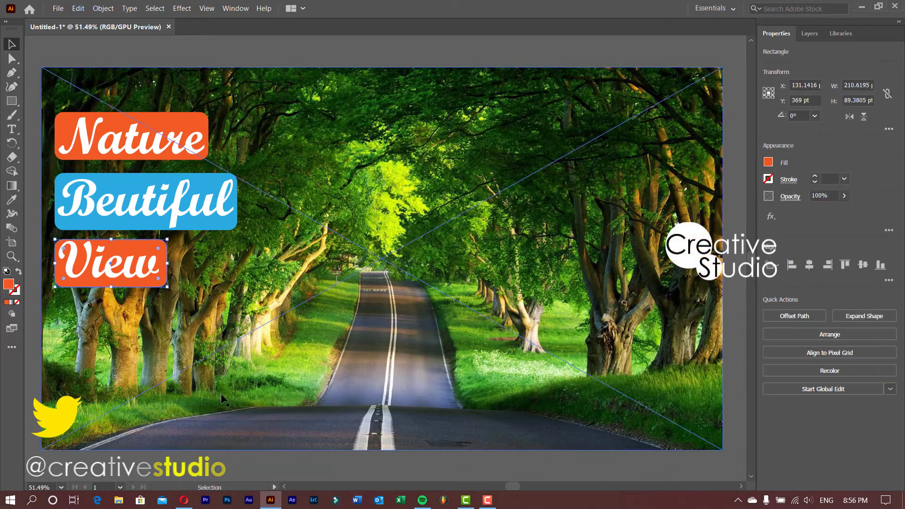
key(Up)
key(Up)
key(Up)
- Fill the rectangle behind "View" with a green swatch and deselect it
click(769, 162)
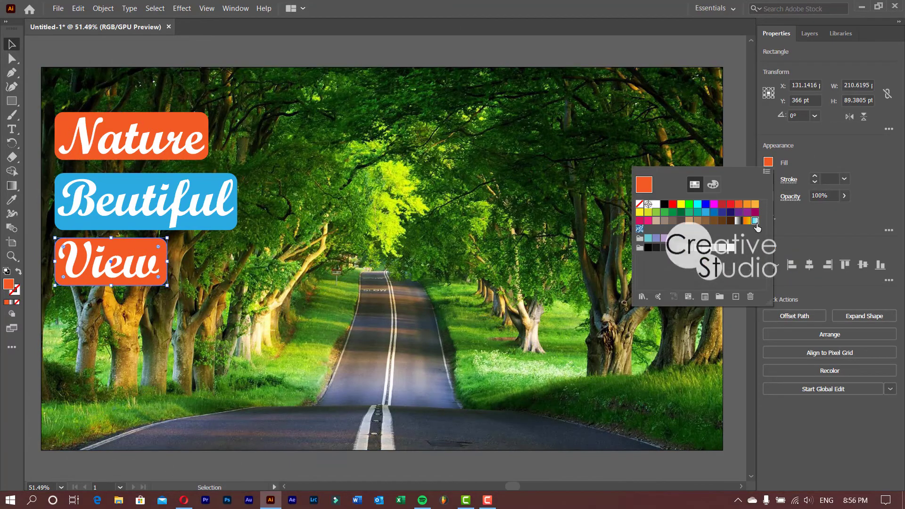
click(669, 216)
click(641, 473)
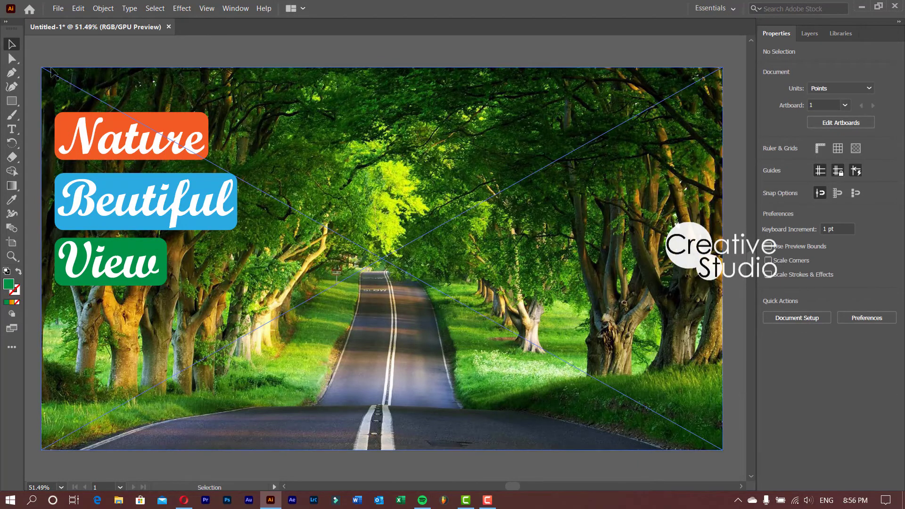
- Start an Export As of the thumbnail in PNG format with Use Artboards enabled
click(58, 8)
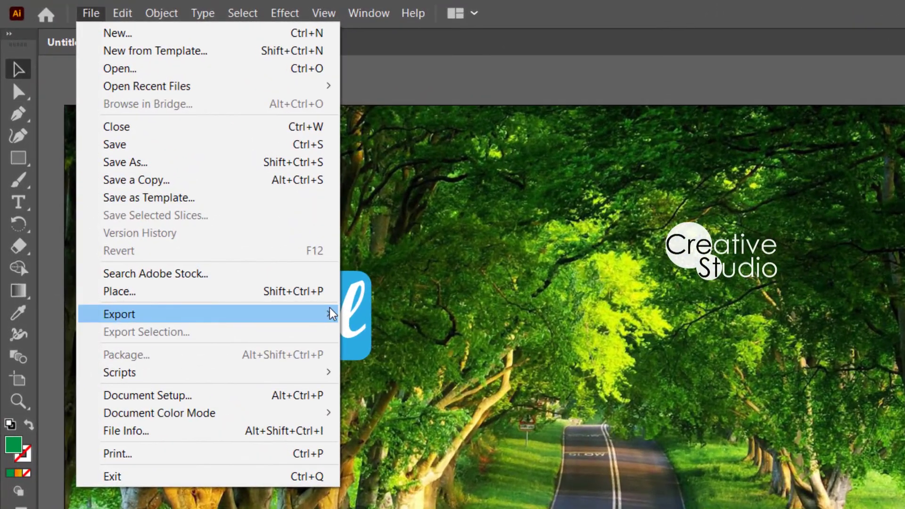
mouse_move(333, 315)
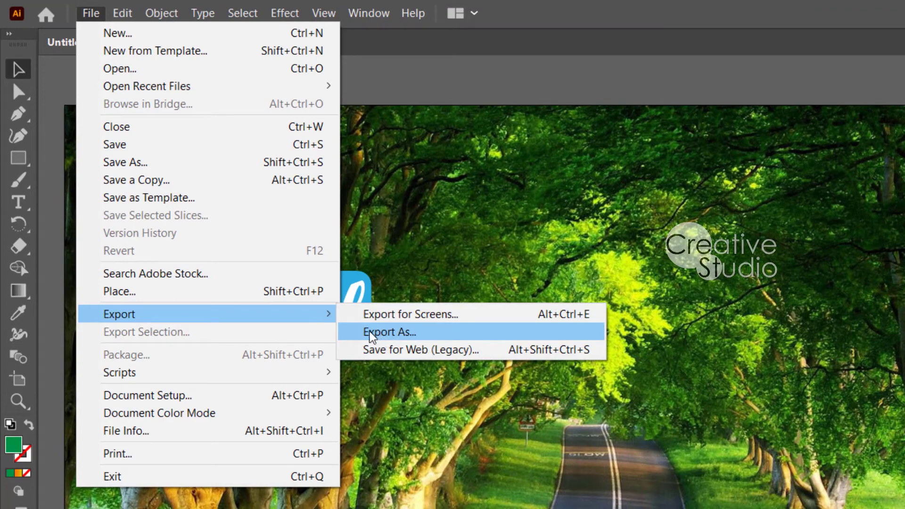
click(414, 331)
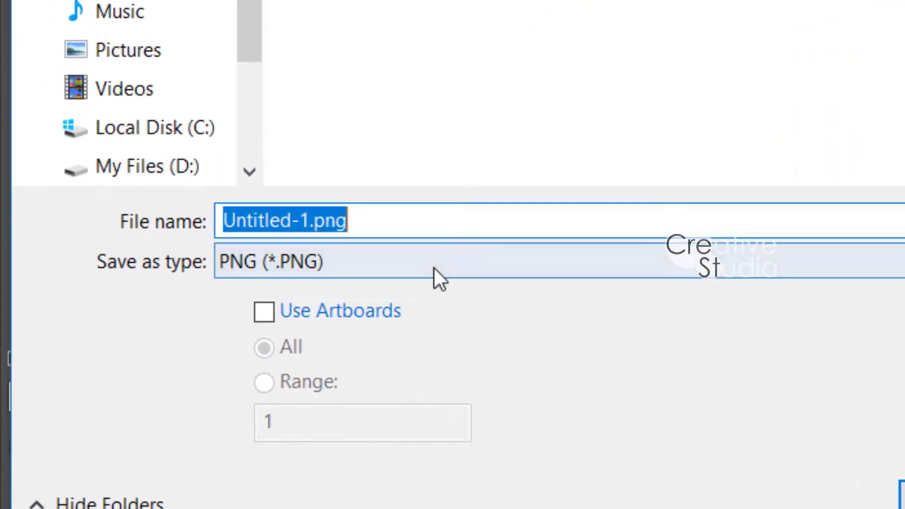
click(271, 358)
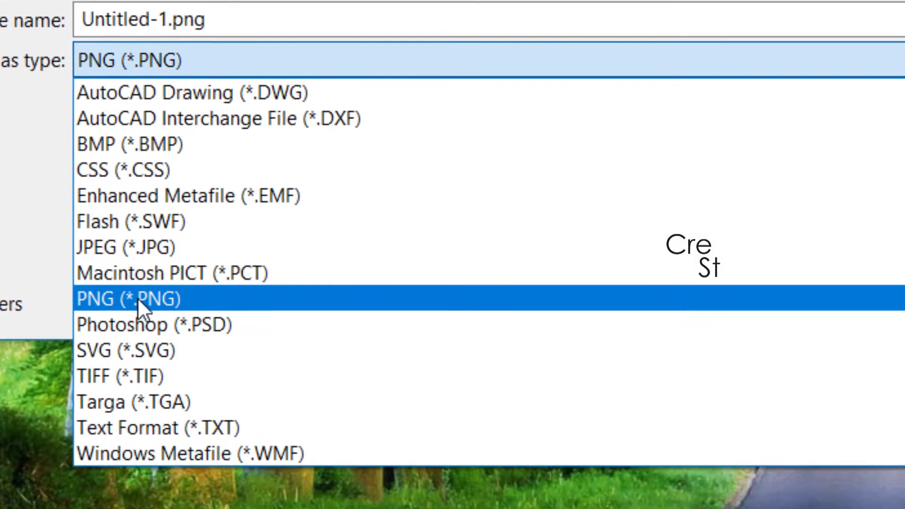
click(166, 343)
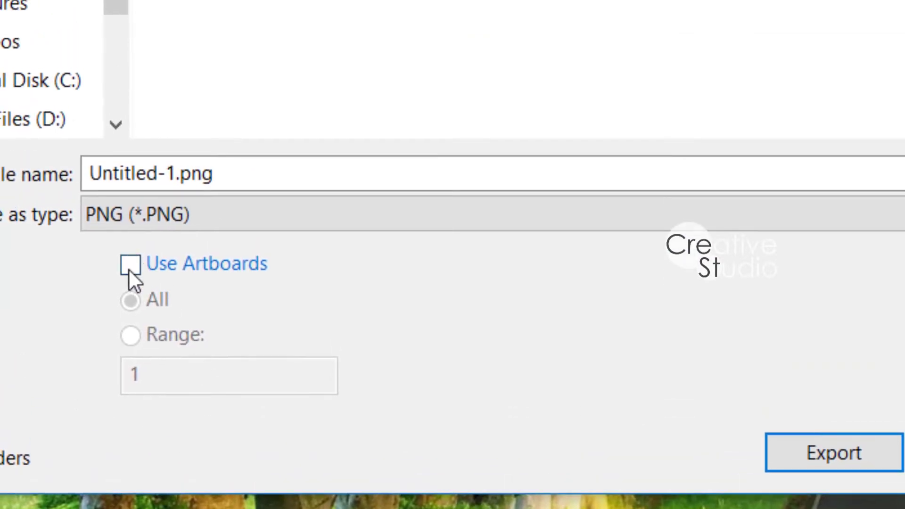
click(130, 267)
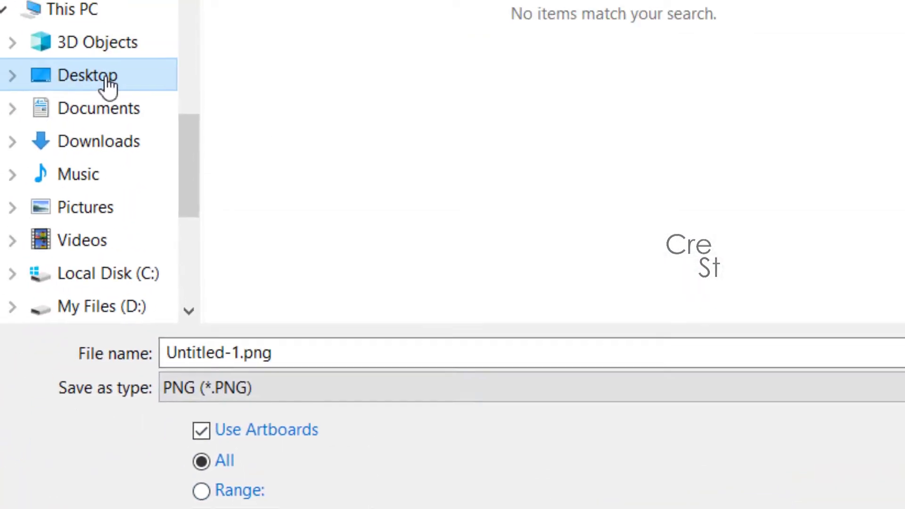
- Choose the Desktop as destination, name the file "Youtube Thumbnail", and proceed with the export
drag(301, 355, 129, 325)
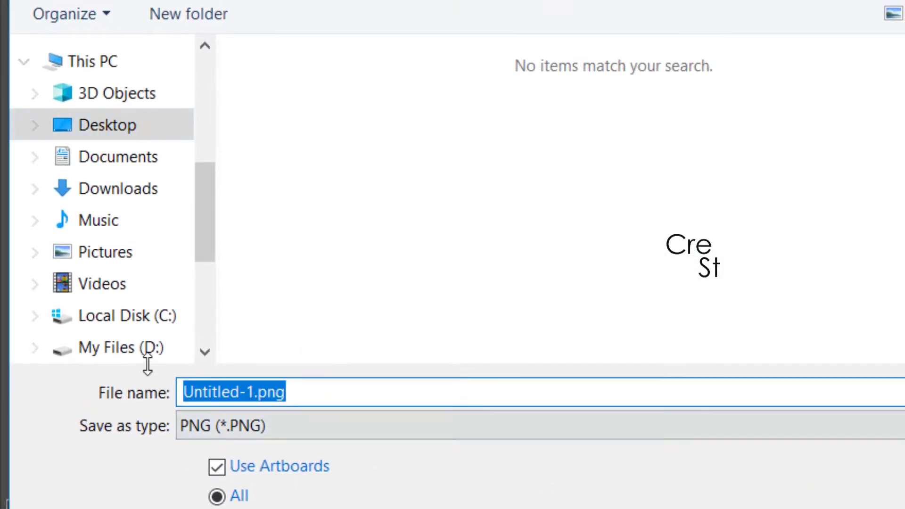
text(Youtube Th)
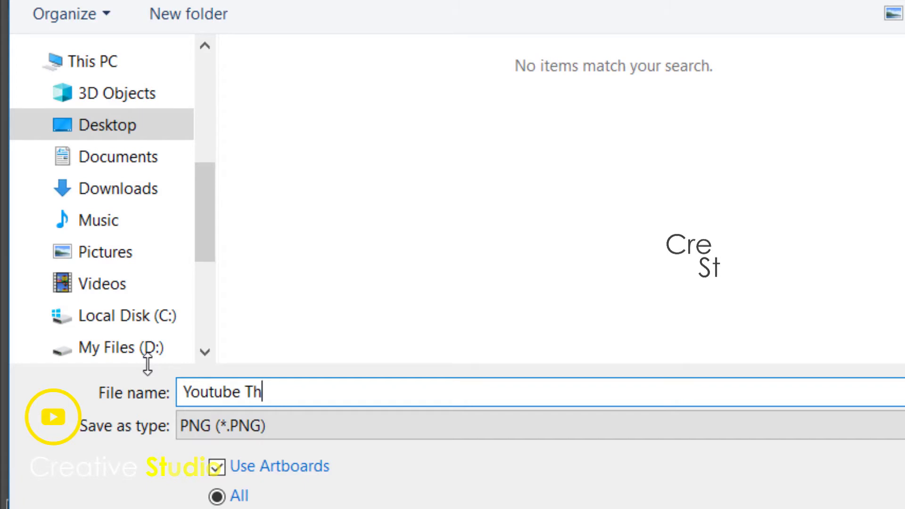
text(u)
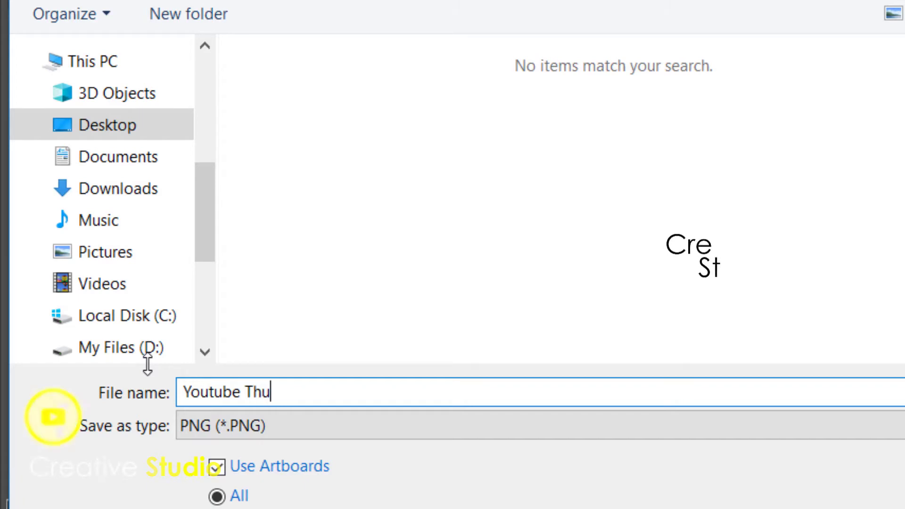
text(nb)
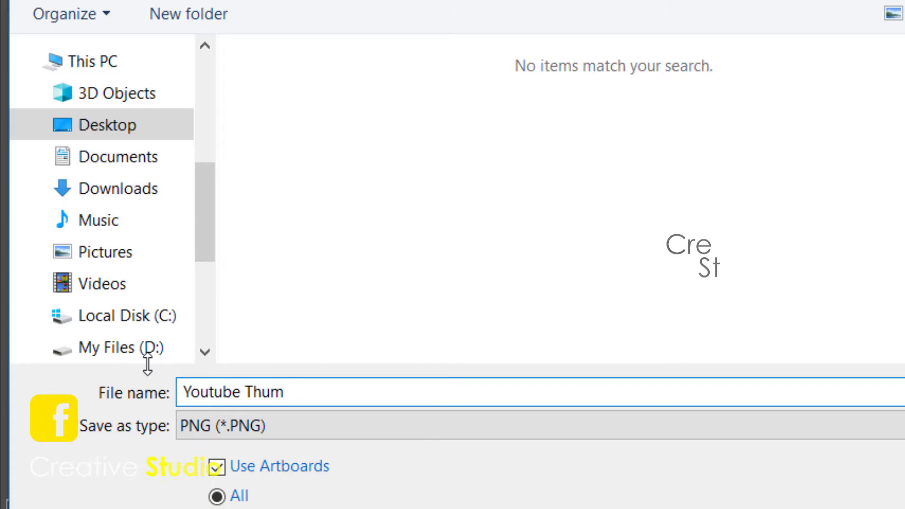
text(nai)
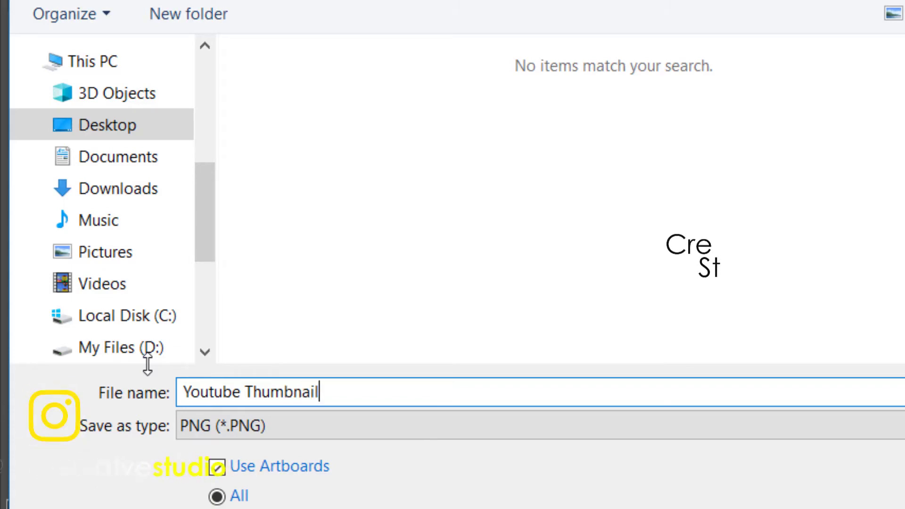
text(l)
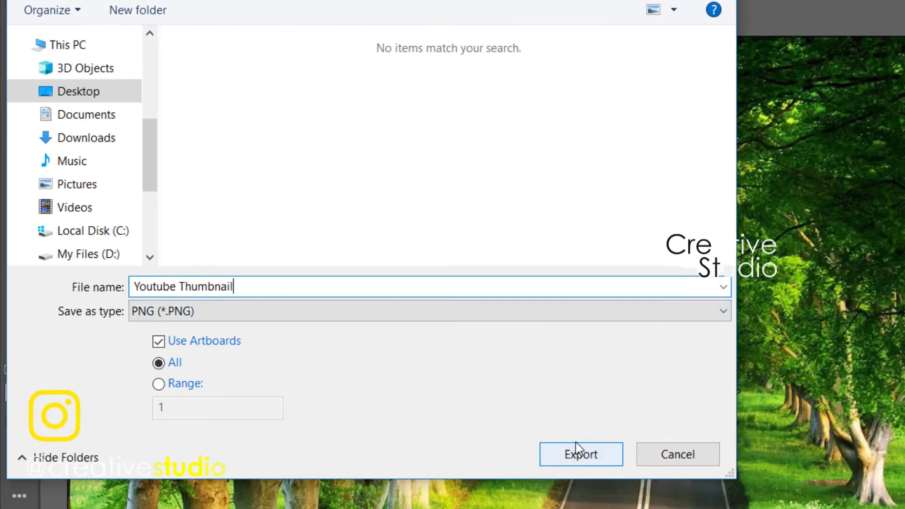
click(575, 445)
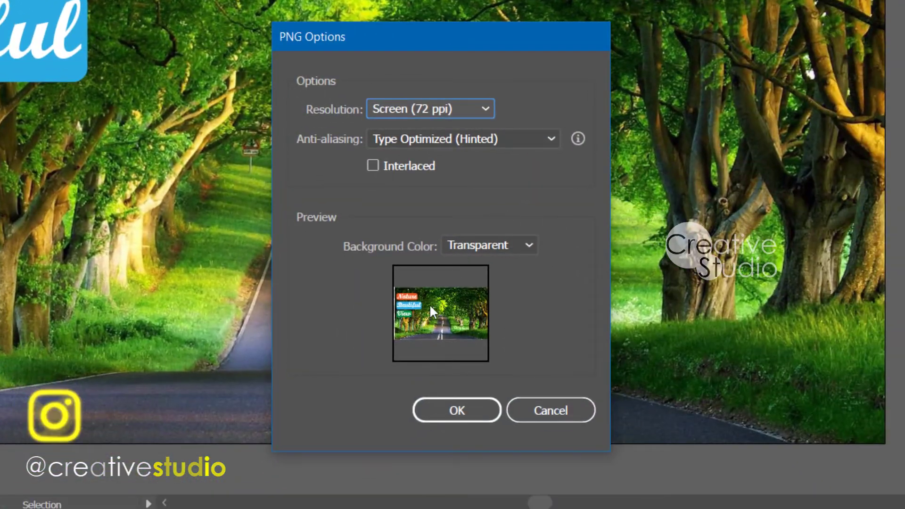
- Export the PNG at Screen (72 ppi) resolution
click(490, 108)
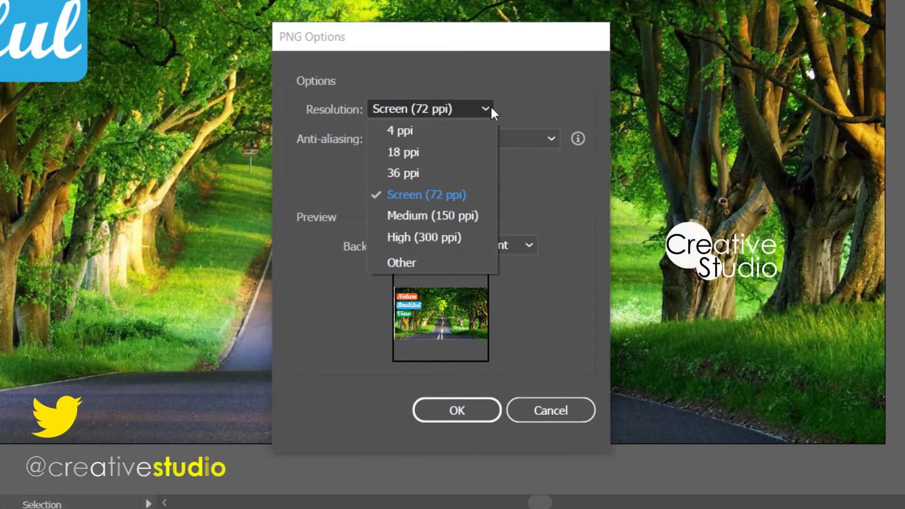
click(423, 195)
click(473, 412)
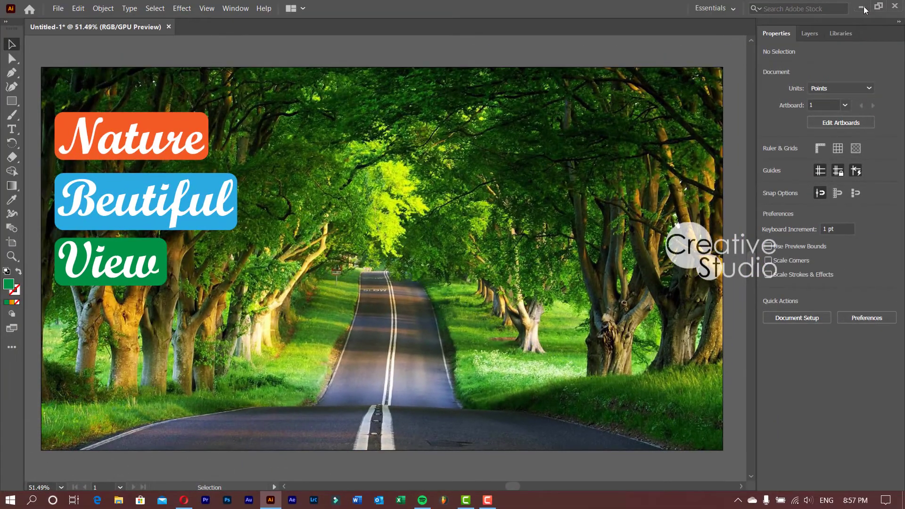
- Minimize Illustrator and open the exported Youtube Thumbnail image from the desktop to check it
click(862, 6)
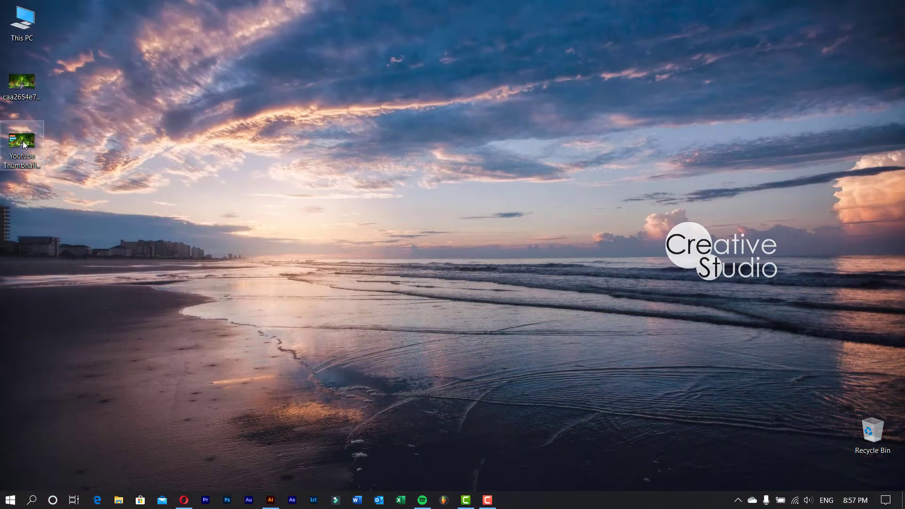
double_click(22, 140)
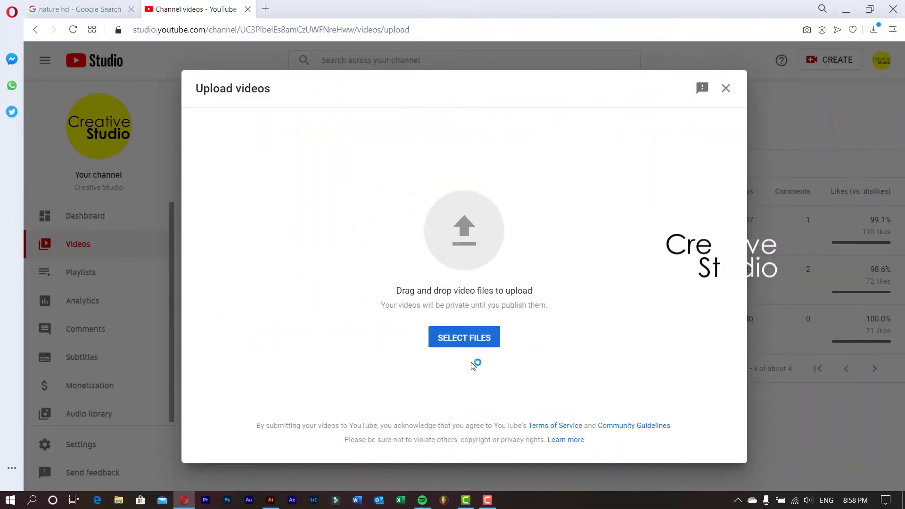
- Upload the video file Intro.mp4 from the CREATIVE STUDIO folder in YouTube Studio
click(464, 337)
click(204, 184)
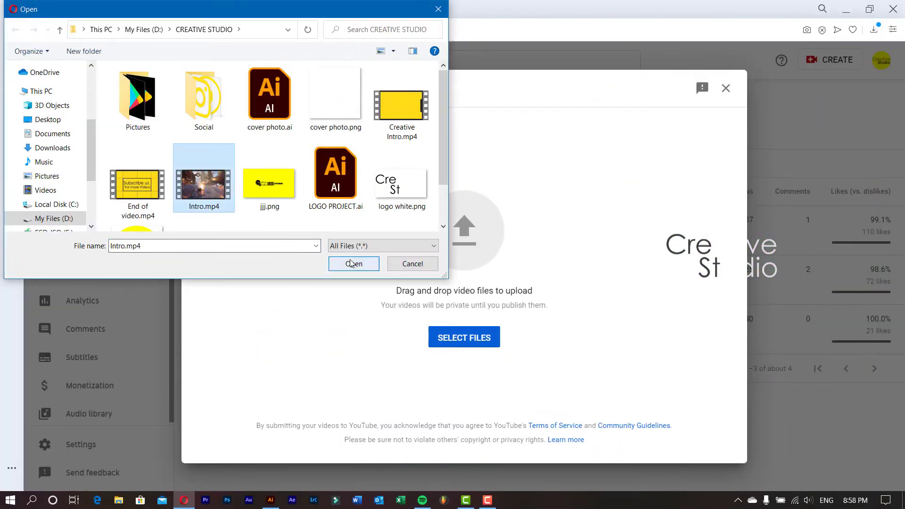
click(351, 264)
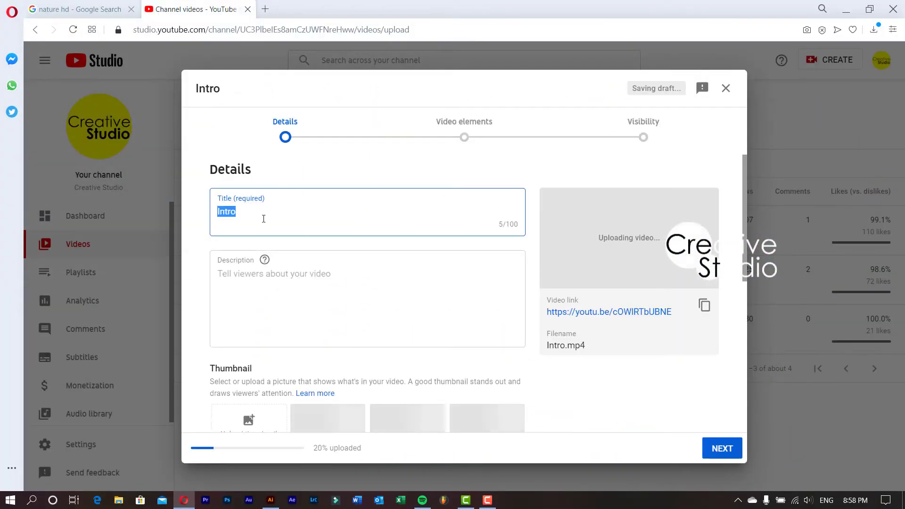
- Enter "TEST" as both the title and the description of the uploaded video
click(270, 277)
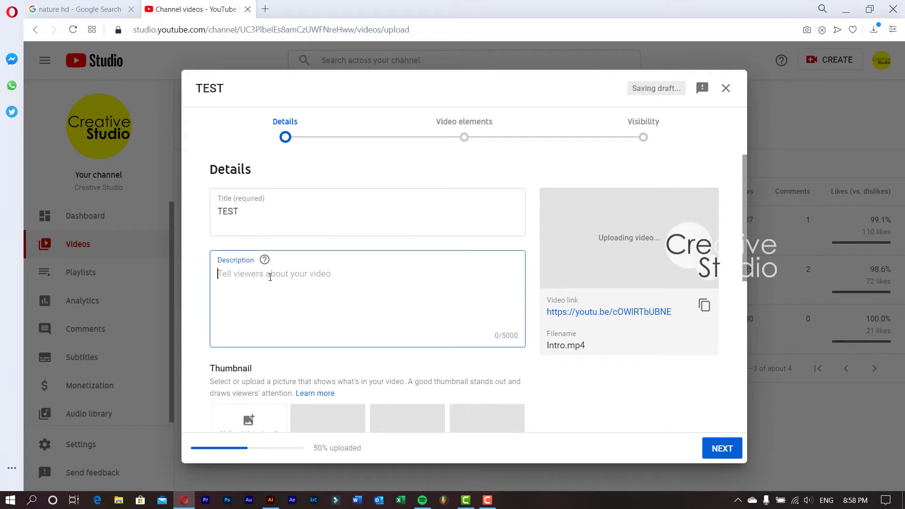
click(603, 416)
scroll(590, 408, down, 3)
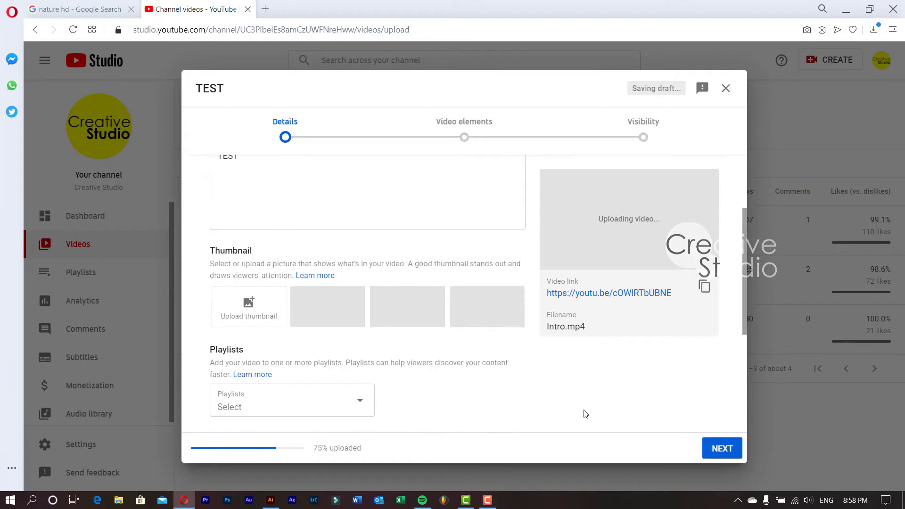
- Upload Youtube Thumbnail-01.png from the Desktop folder as the custom thumbnail of the TEST video
scroll(585, 413, up, 3)
scroll(585, 414, down, 3)
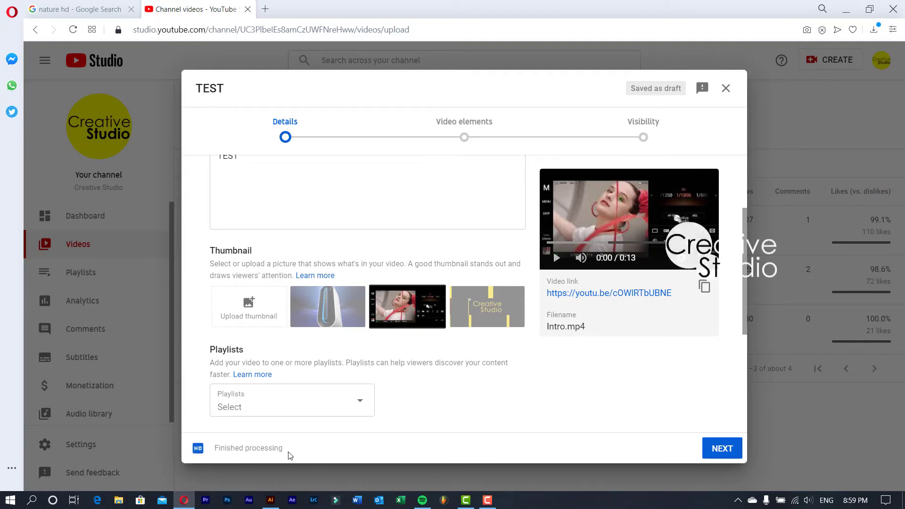
triple_click(217, 460)
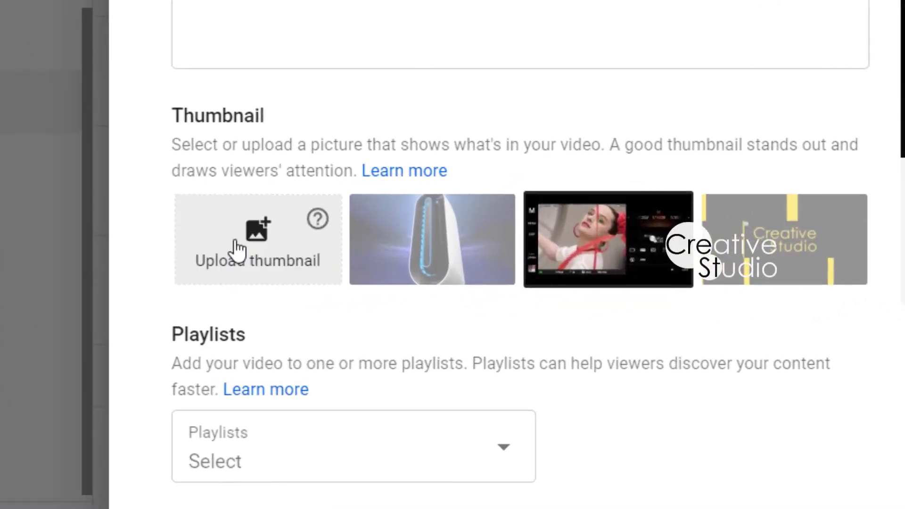
click(273, 278)
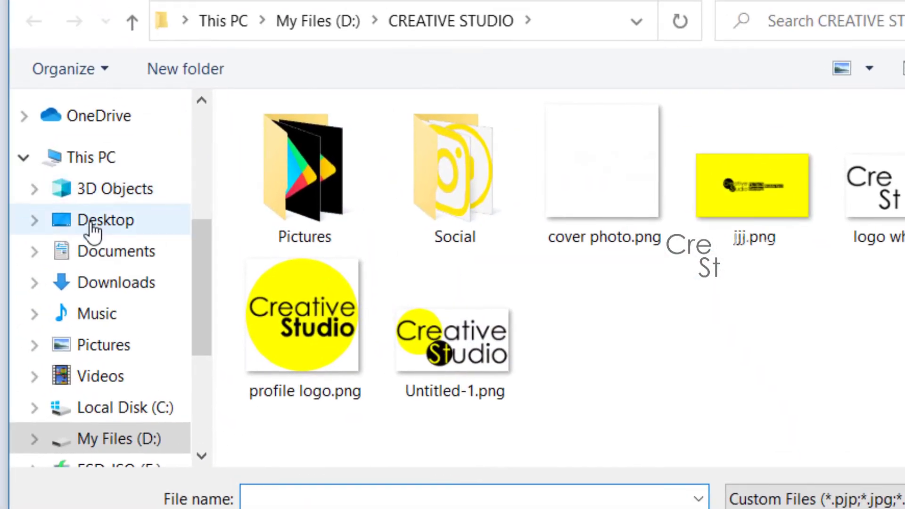
click(89, 227)
click(429, 194)
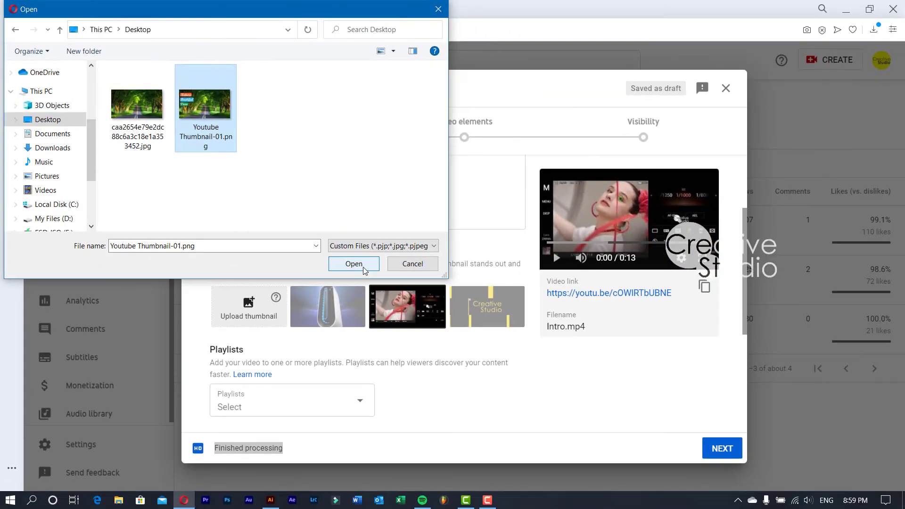
click(540, 380)
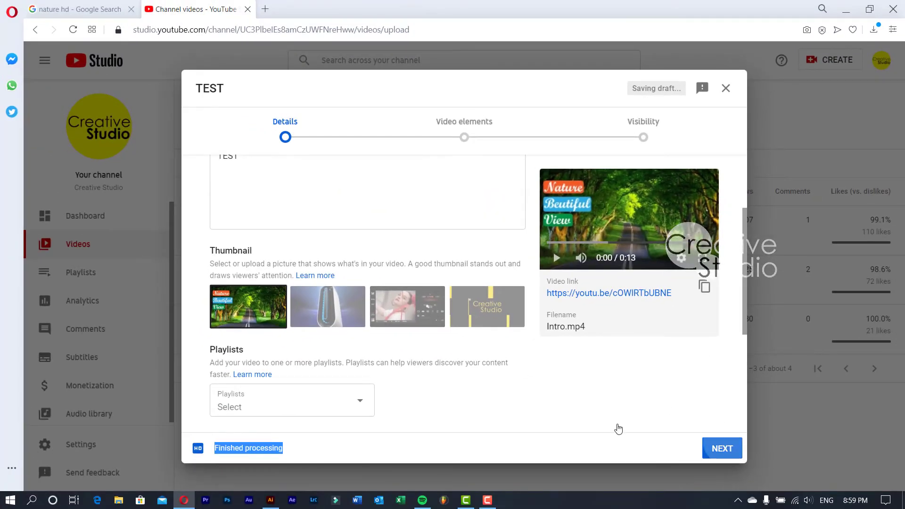
- Declare the video as not made for kids and save it with Private visibility
click(726, 449)
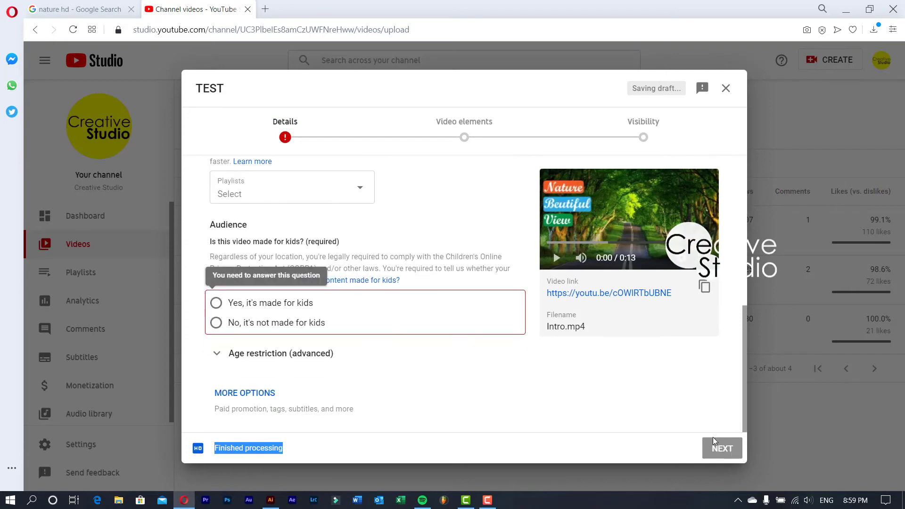
click(271, 324)
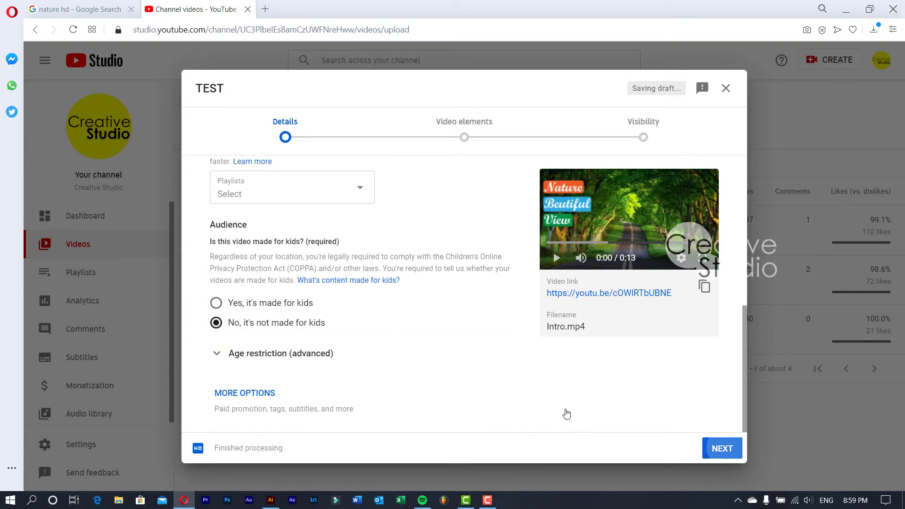
click(716, 451)
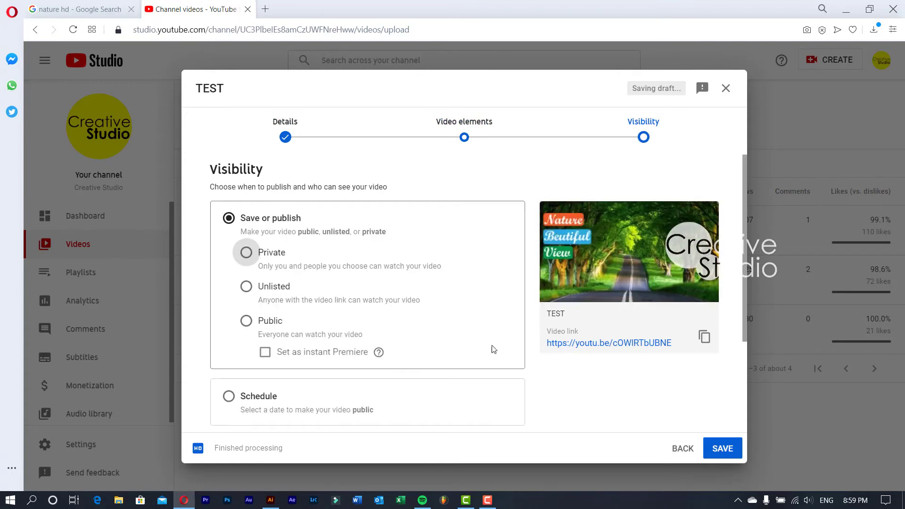
click(248, 257)
click(714, 445)
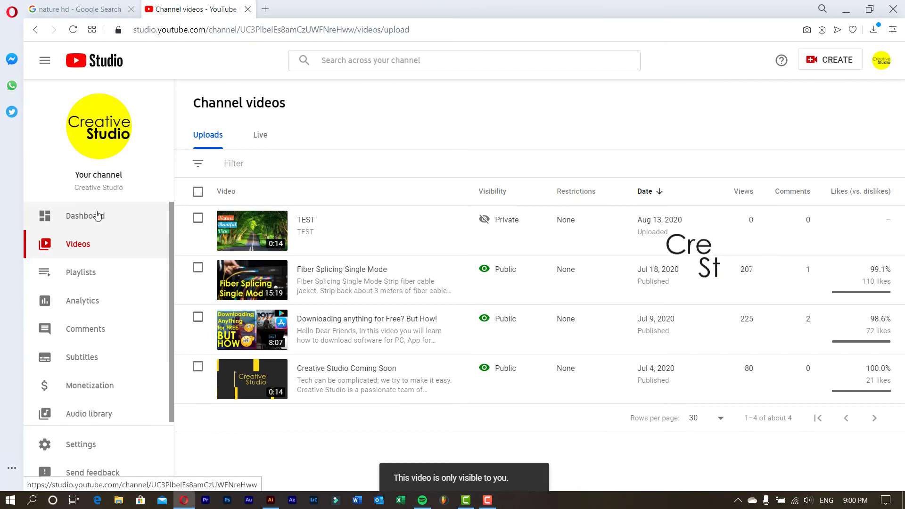
- Go to the Creative Studio channel page on YouTube and view its list of uploaded videos
click(881, 60)
click(726, 129)
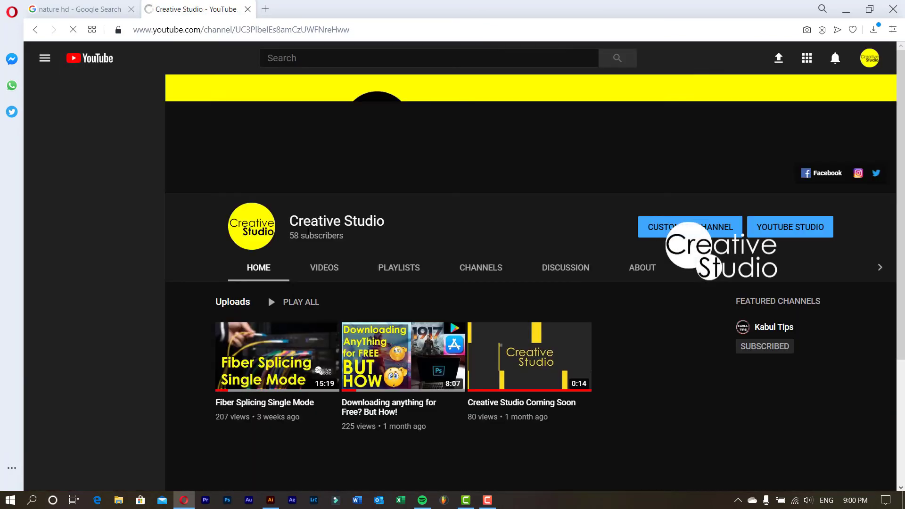
click(323, 278)
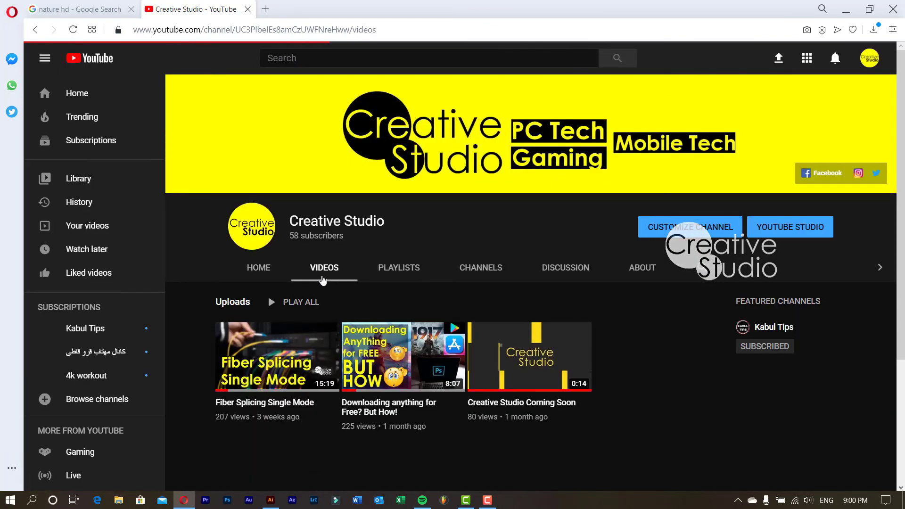